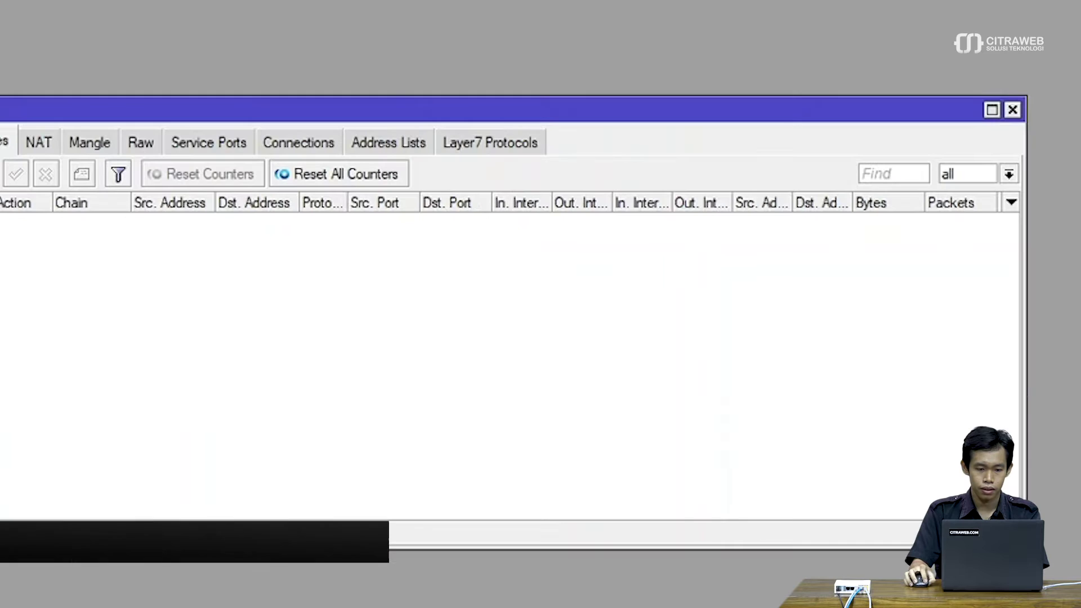
Step: Check the NAT masquerade rules and their outgoing interfaces in the firewall, and close the firewall window
click(193, 168)
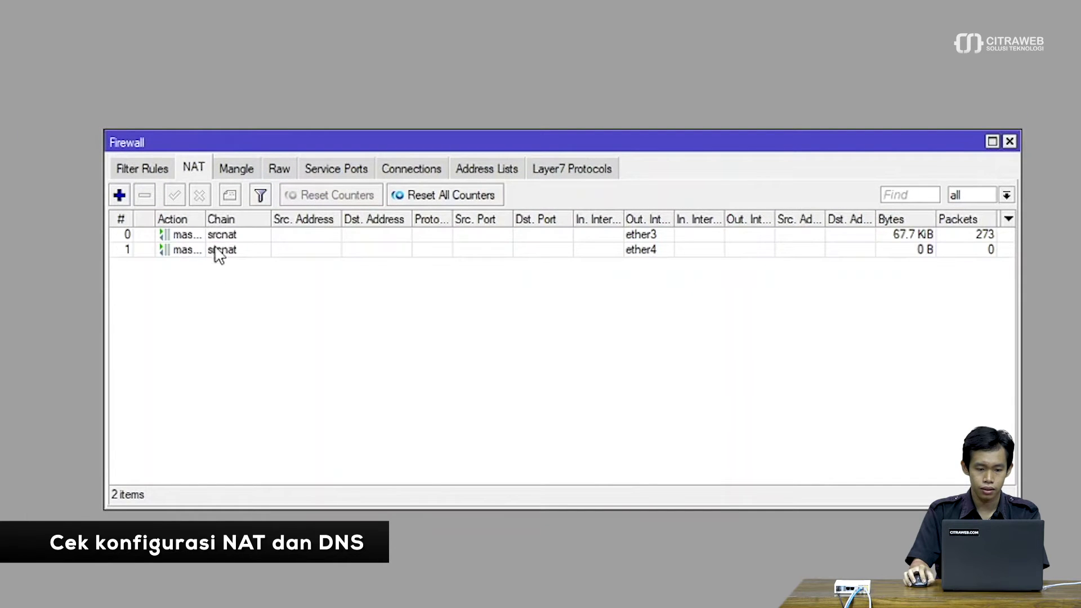
click(617, 235)
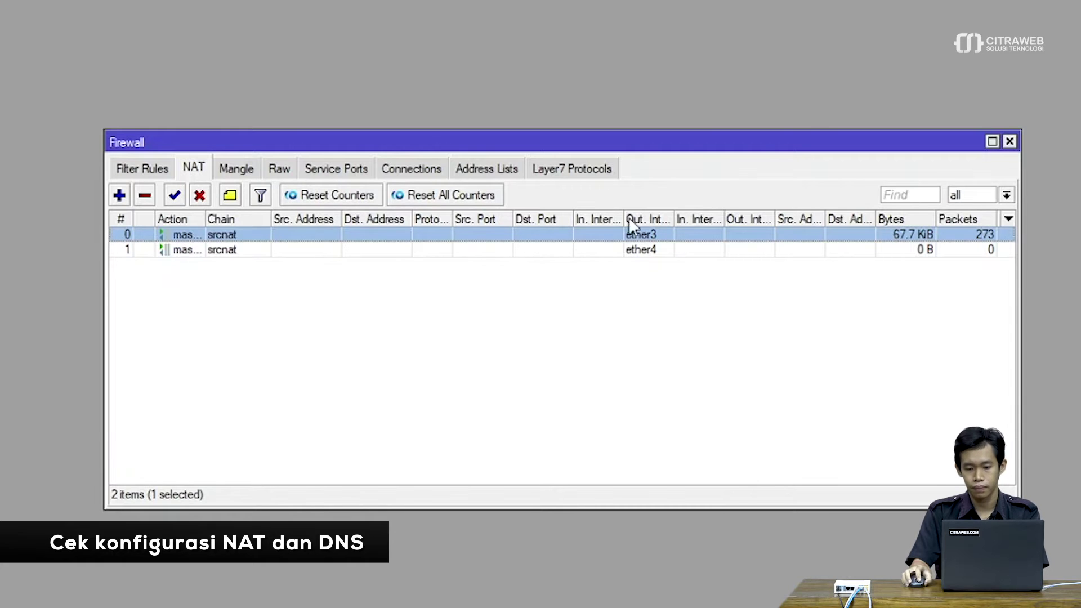
click(1012, 141)
Step: Review the router's DNS settings, and close both the address list and the DNS settings
click(84, 157)
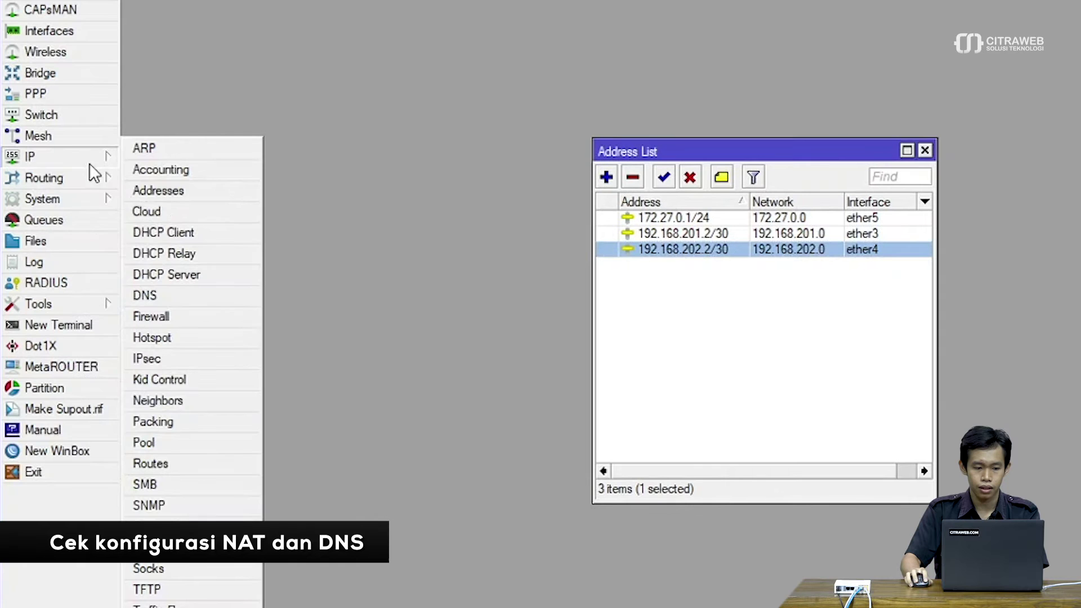
click(201, 295)
drag(754, 147, 343, 160)
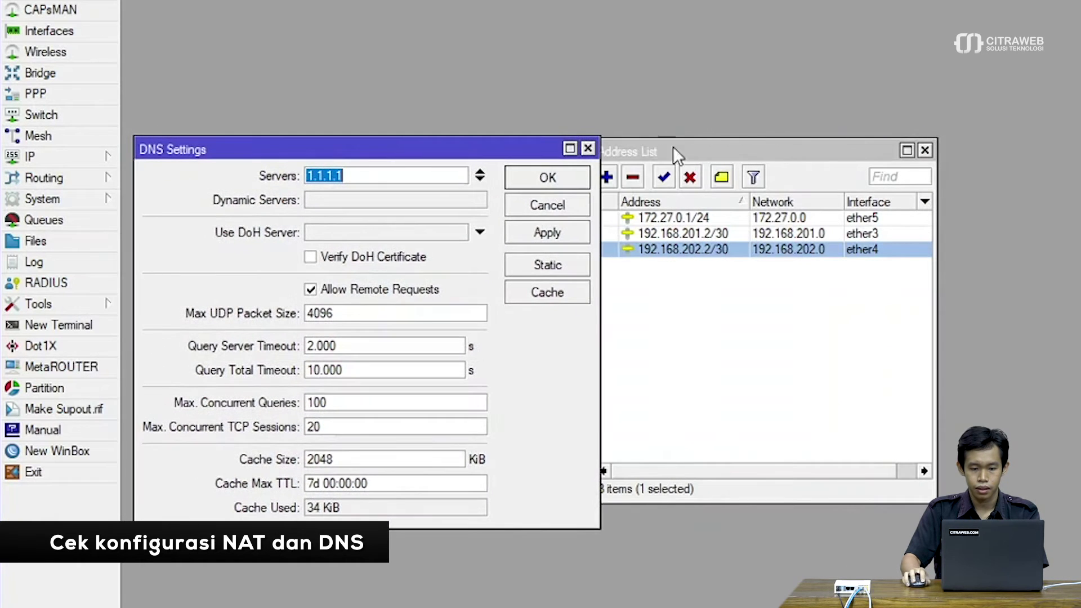
click(925, 150)
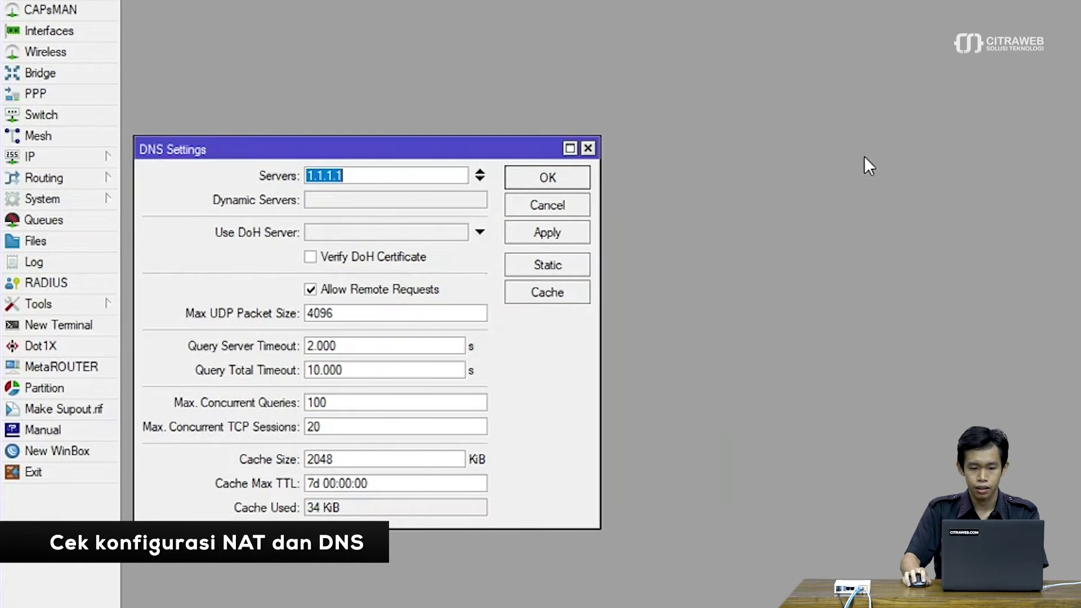
click(588, 148)
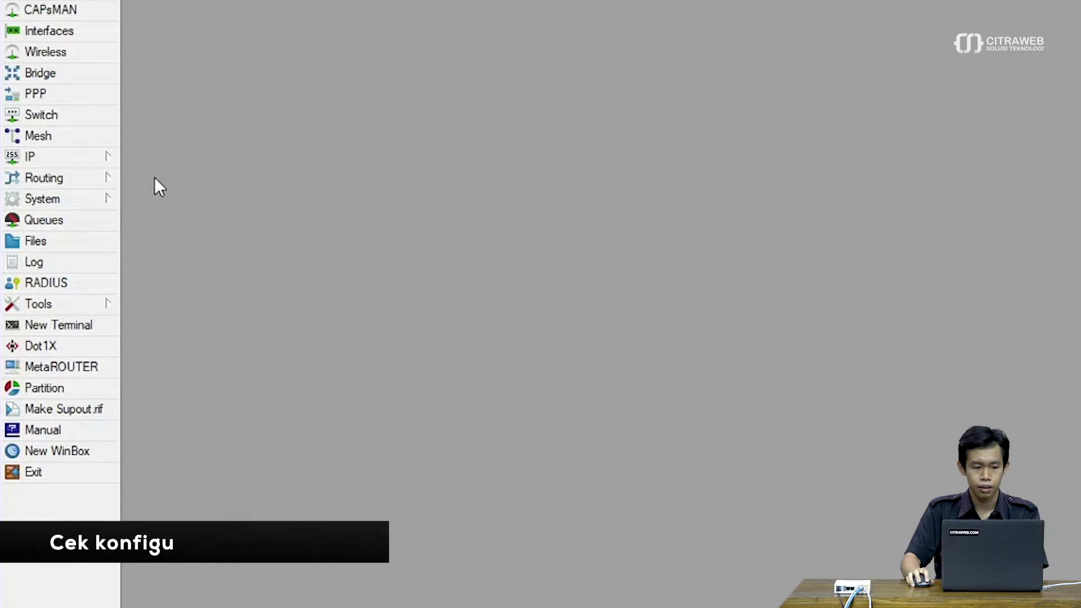
Step: Start a new default route for 0.0.0.0/0 in the IP route list with gateway 192.168.201.1
click(85, 157)
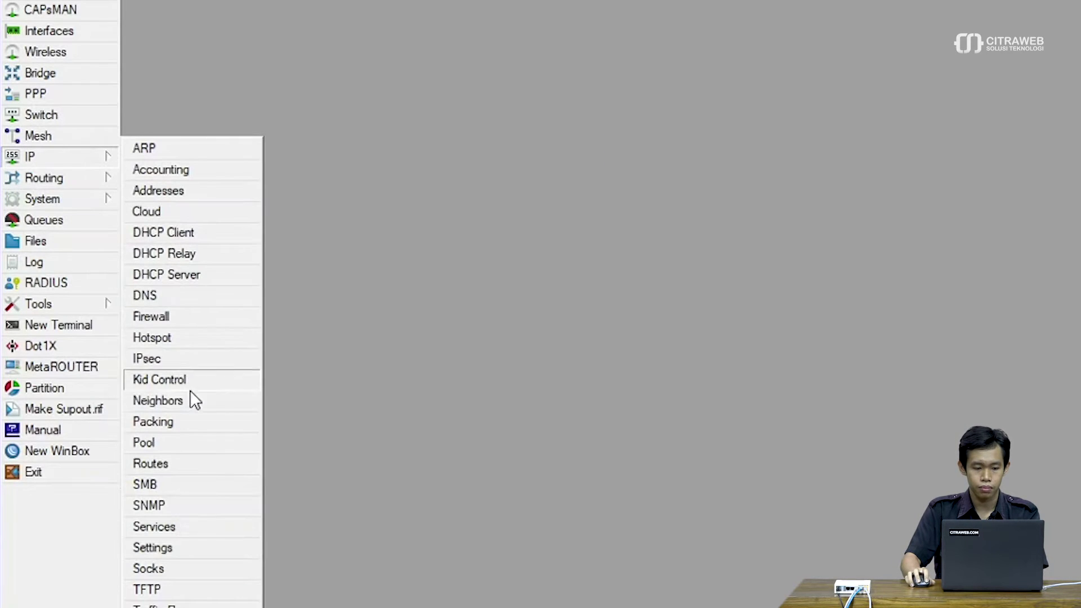
click(181, 464)
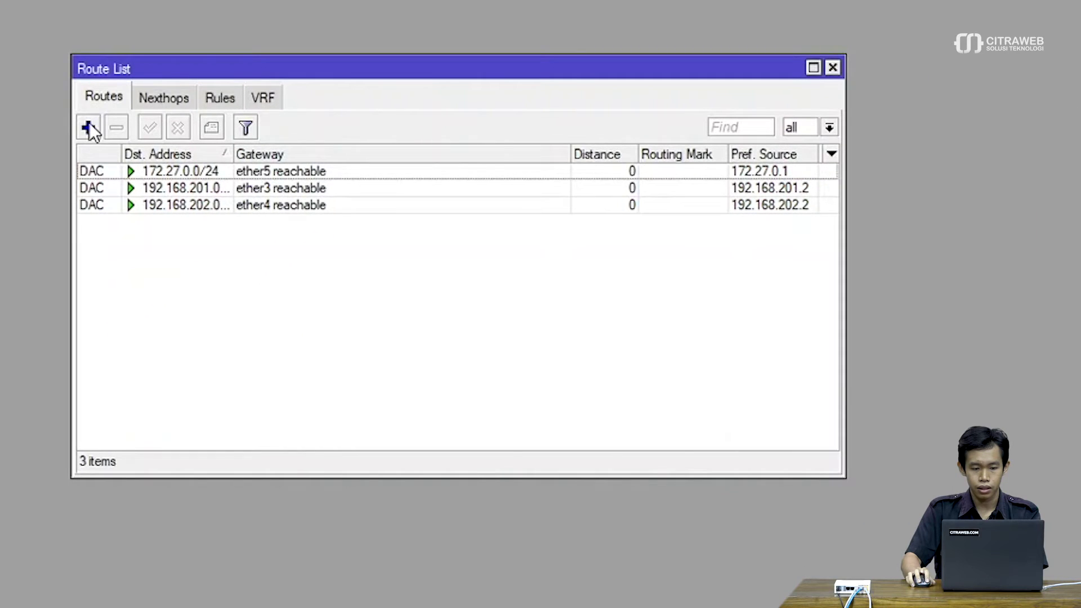
click(419, 190)
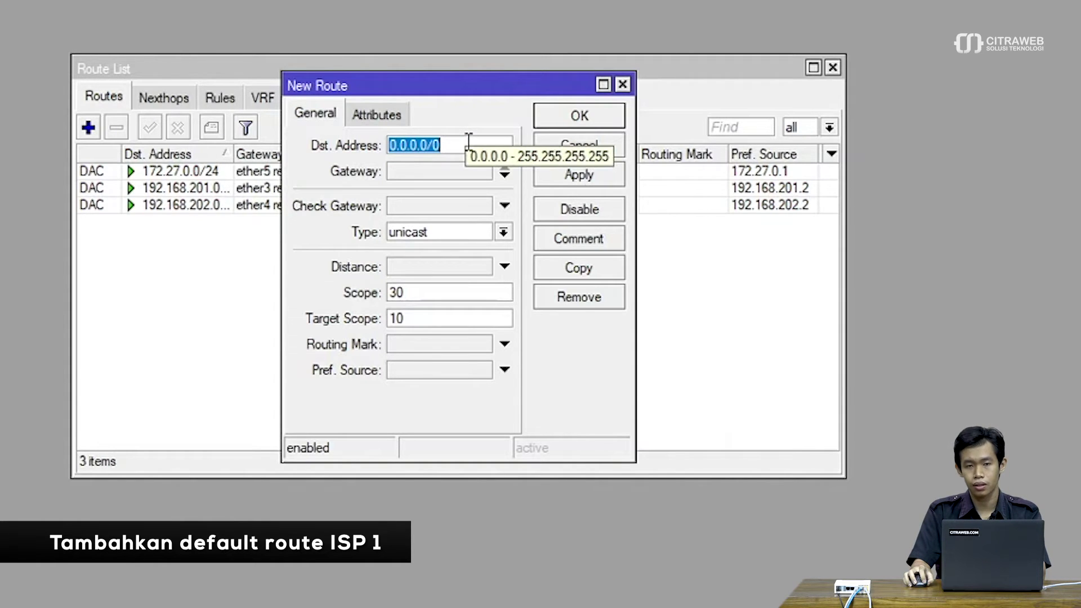
click(468, 168)
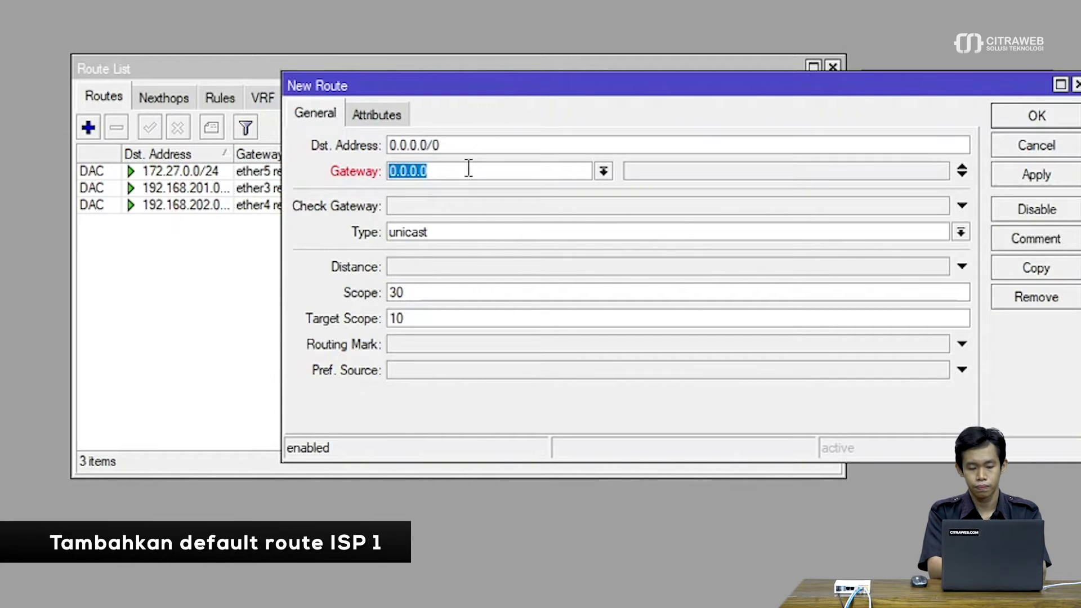
text(192.168.201.1)
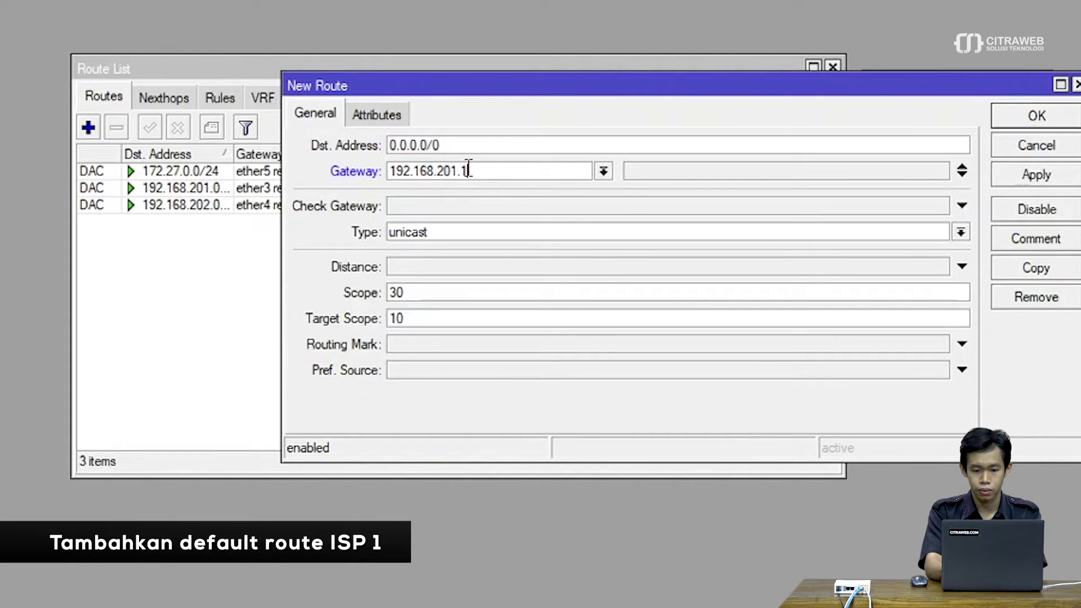
Step: Add the comment isp1 to the new default route and save it
click(1019, 242)
text(isp1)
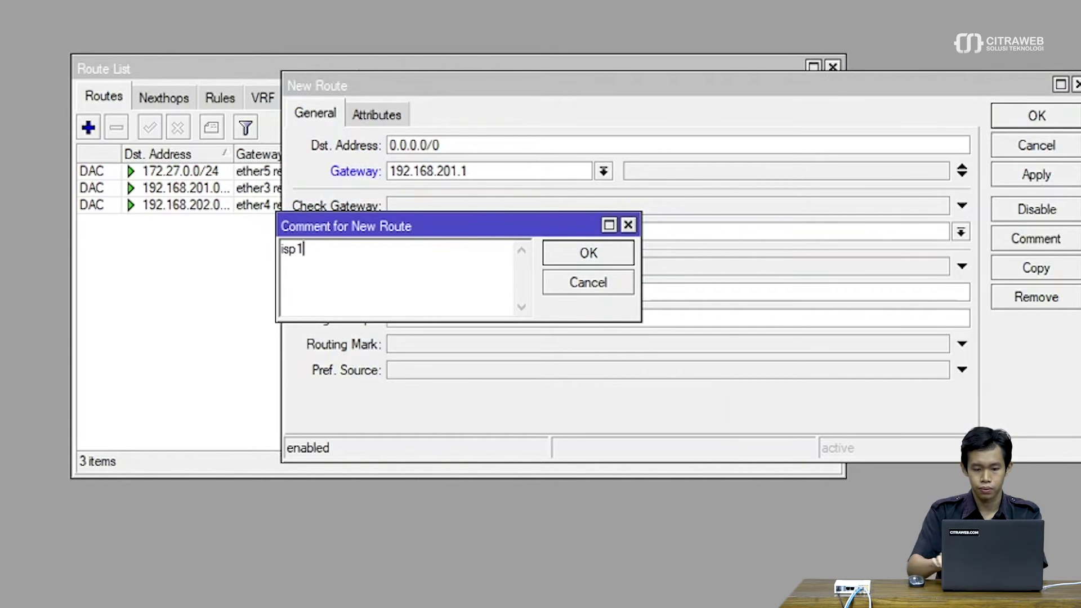
click(621, 257)
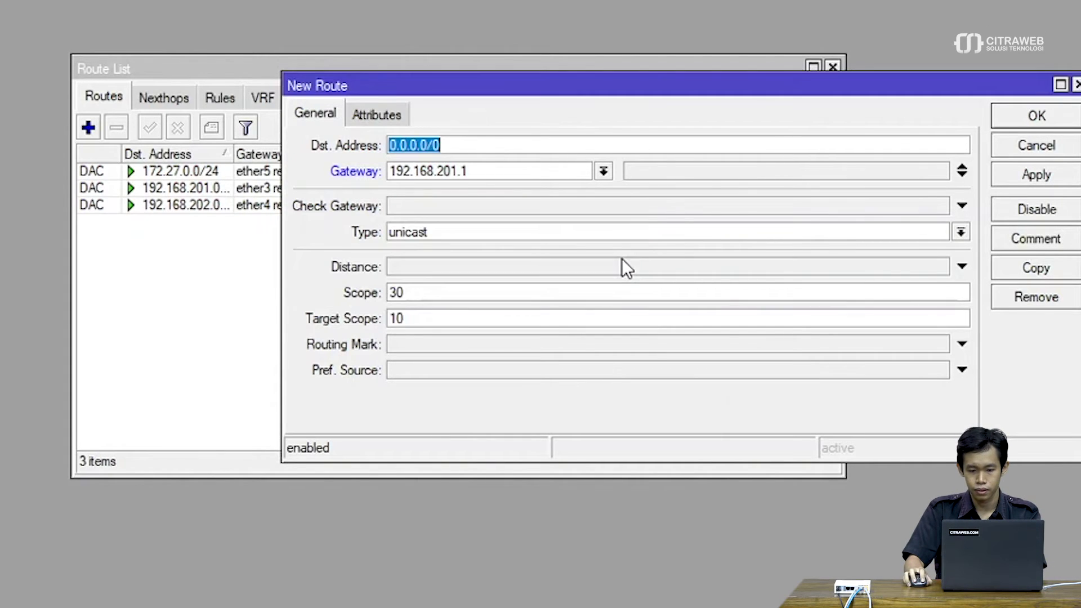
click(1056, 179)
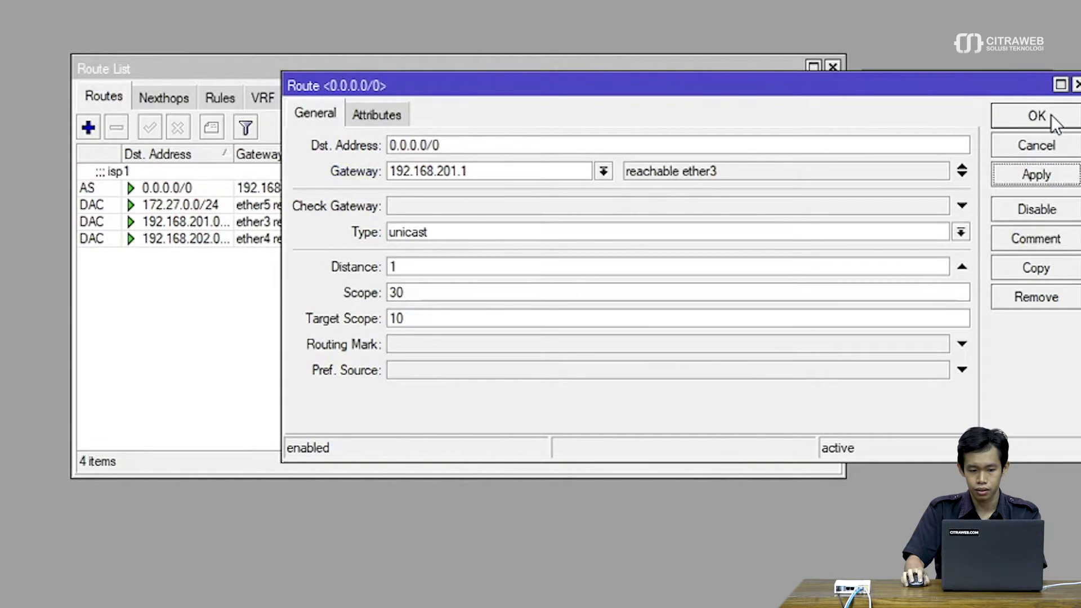
click(1051, 118)
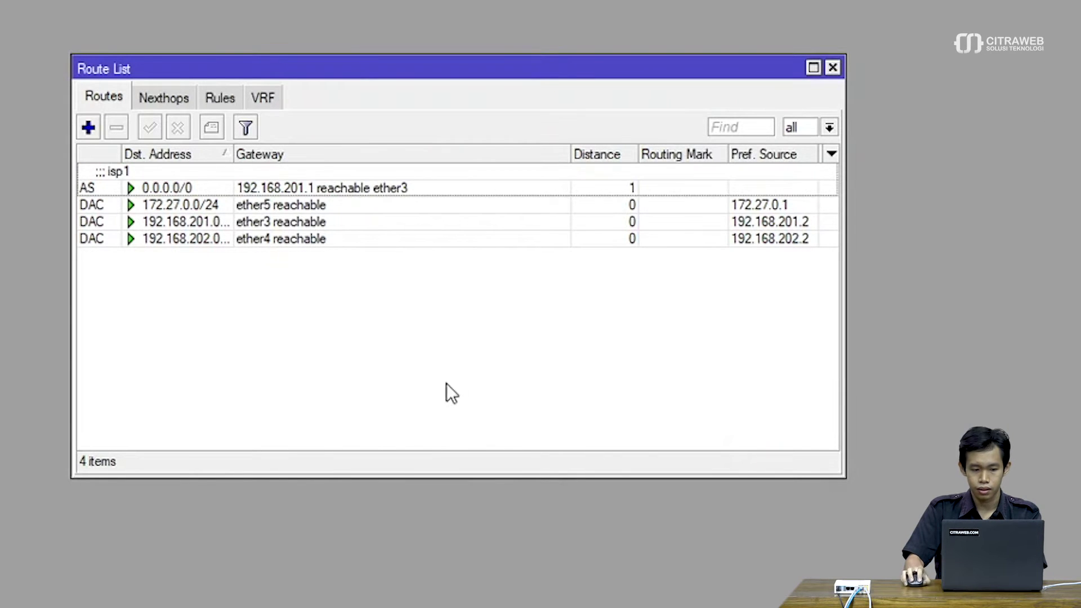
Step: Test the internet connection by pinging 8.8.8.8 from a new terminal, and close the terminal
text(ping 8.8.8.8)
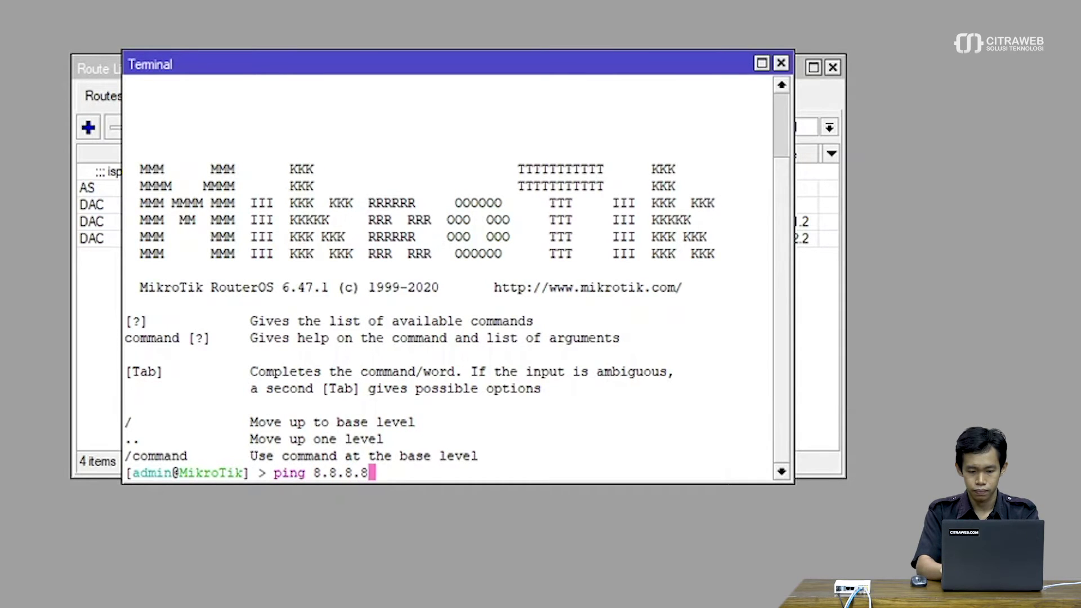
key(Return)
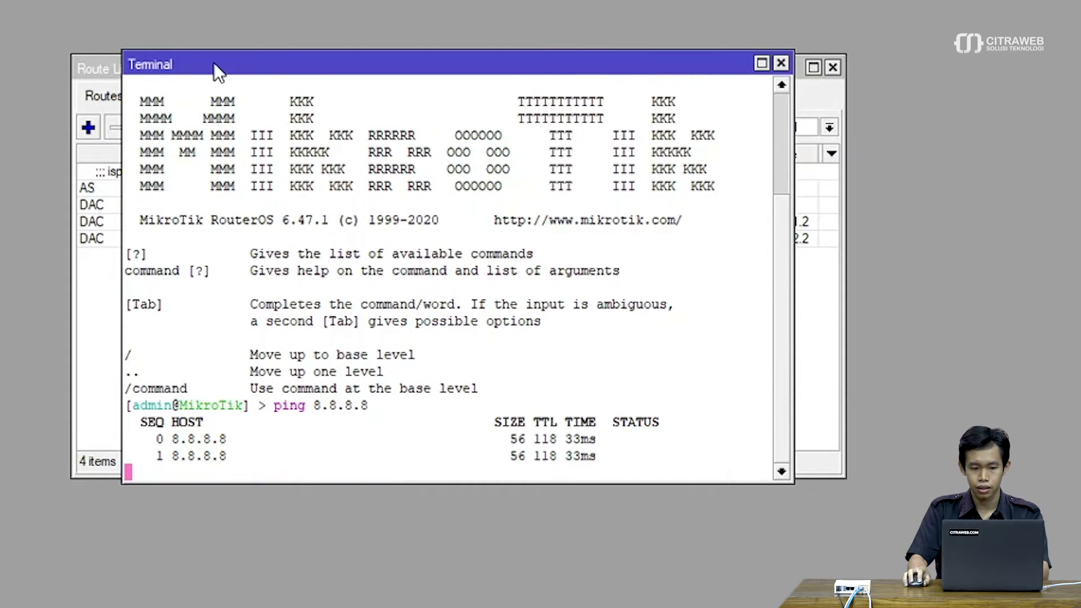
drag(214, 62, 334, 256)
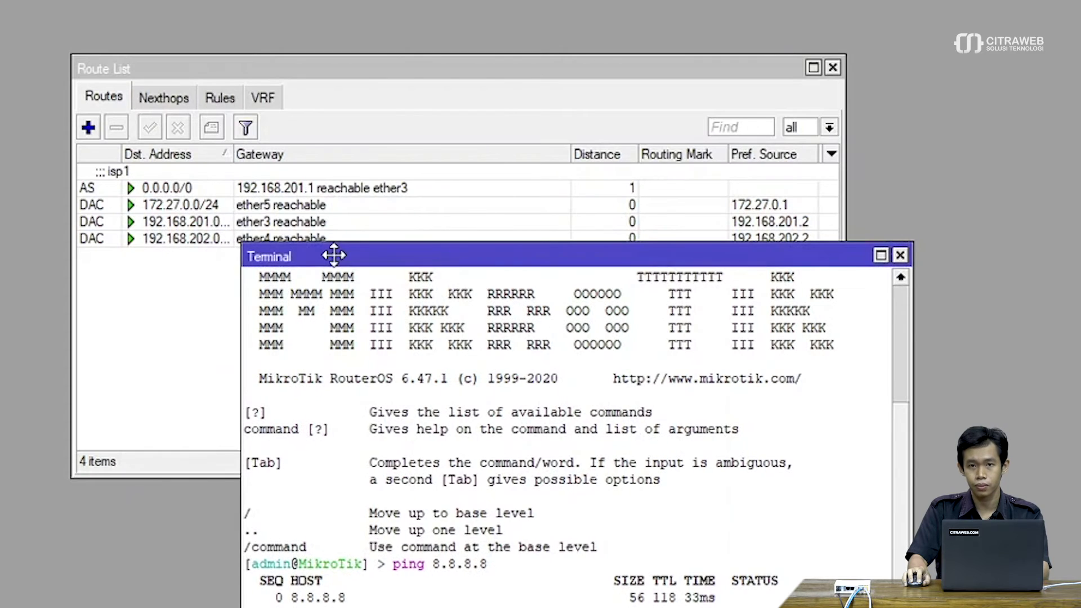
click(900, 256)
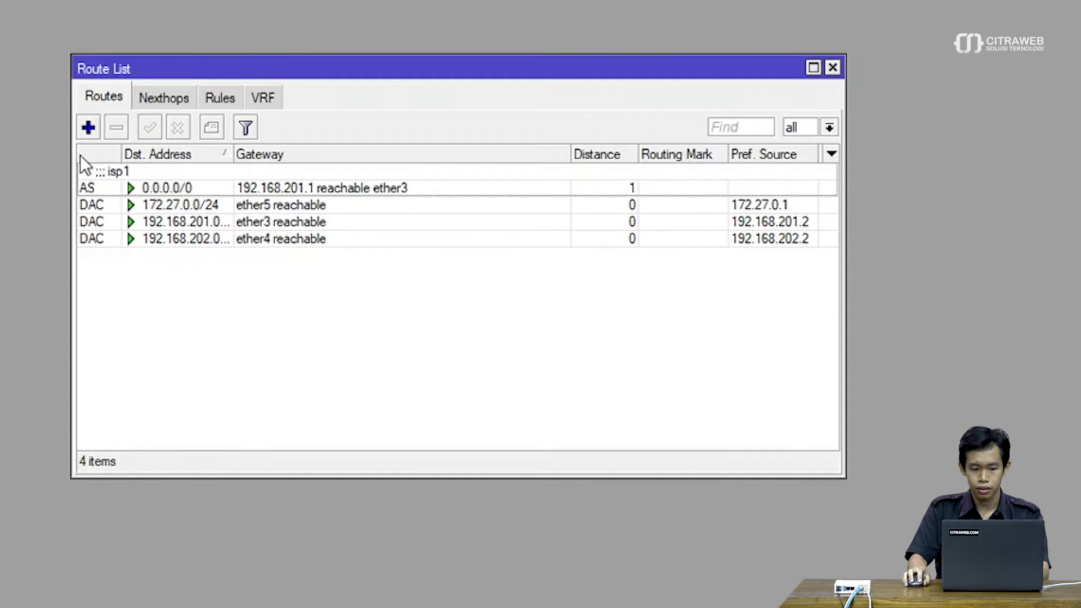
Step: Start a second default route for 0.0.0.0/0 with gateway 192.168.202.1
click(88, 126)
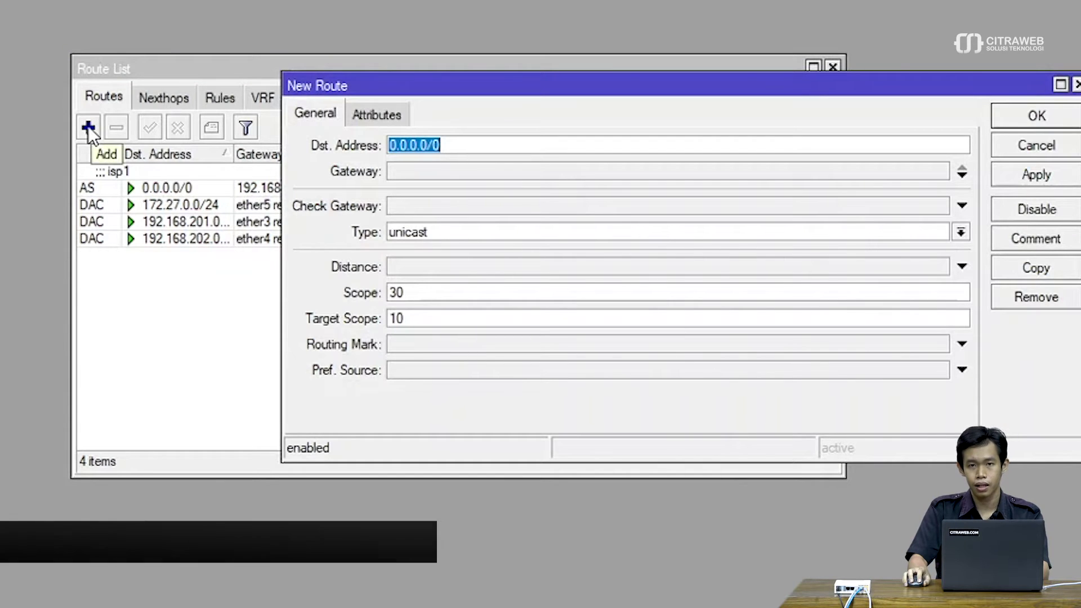
click(401, 173)
text(192.)
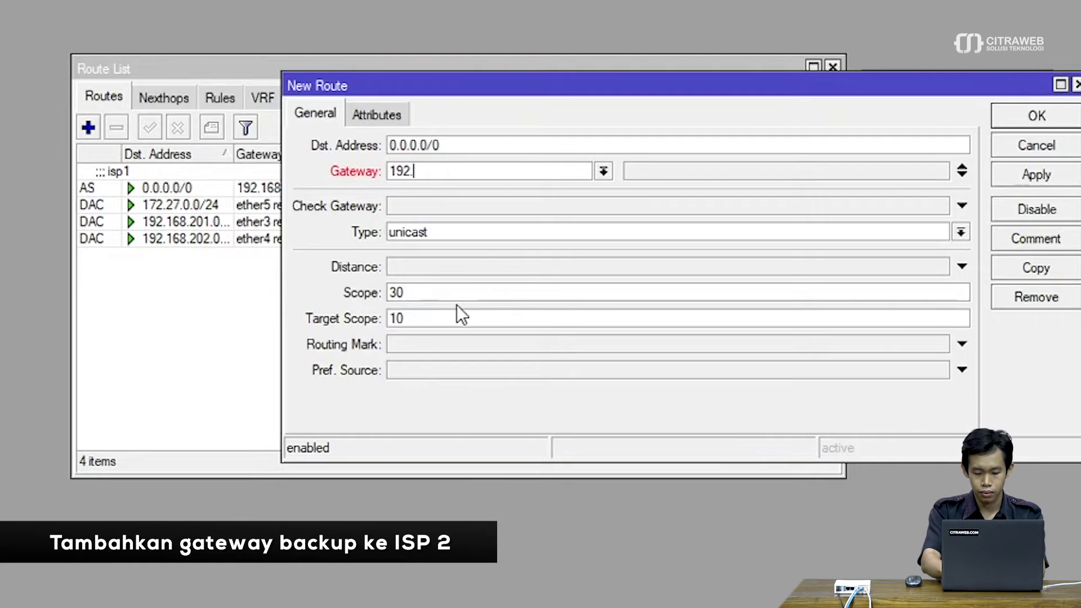
text(168.20)
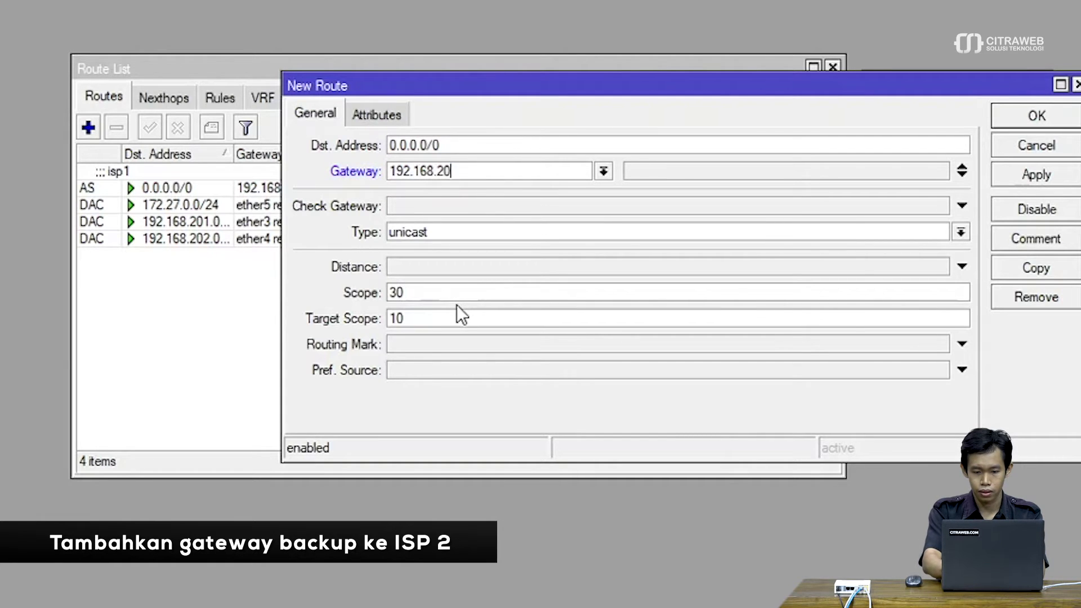
text(2.1)
drag(516, 86, 404, 262)
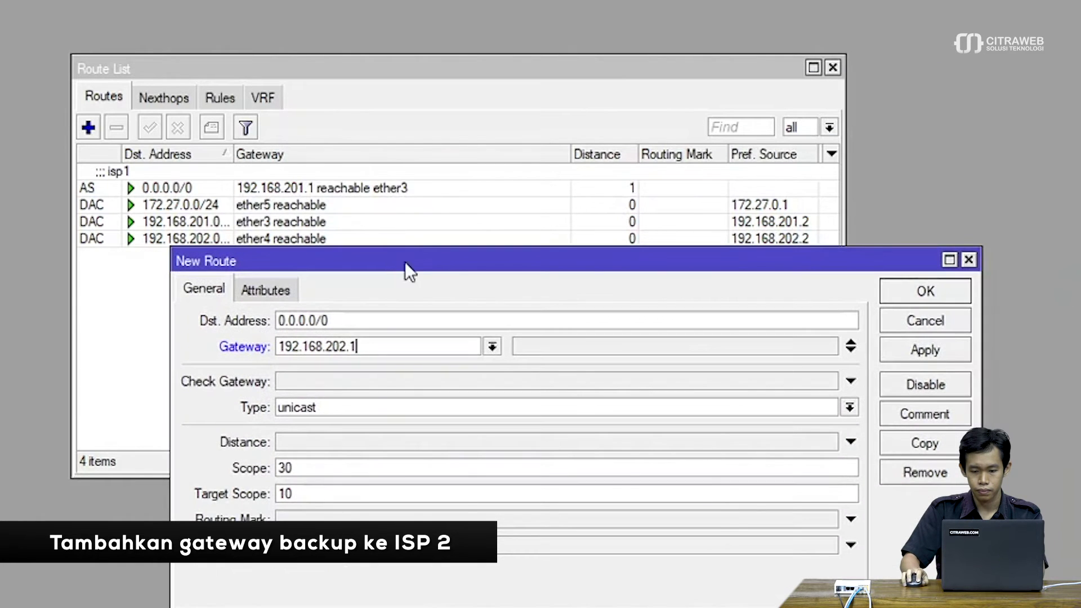
Step: Add the comment isp2 to the backup route, set its distance to 2 and save it
click(907, 415)
text(isp2)
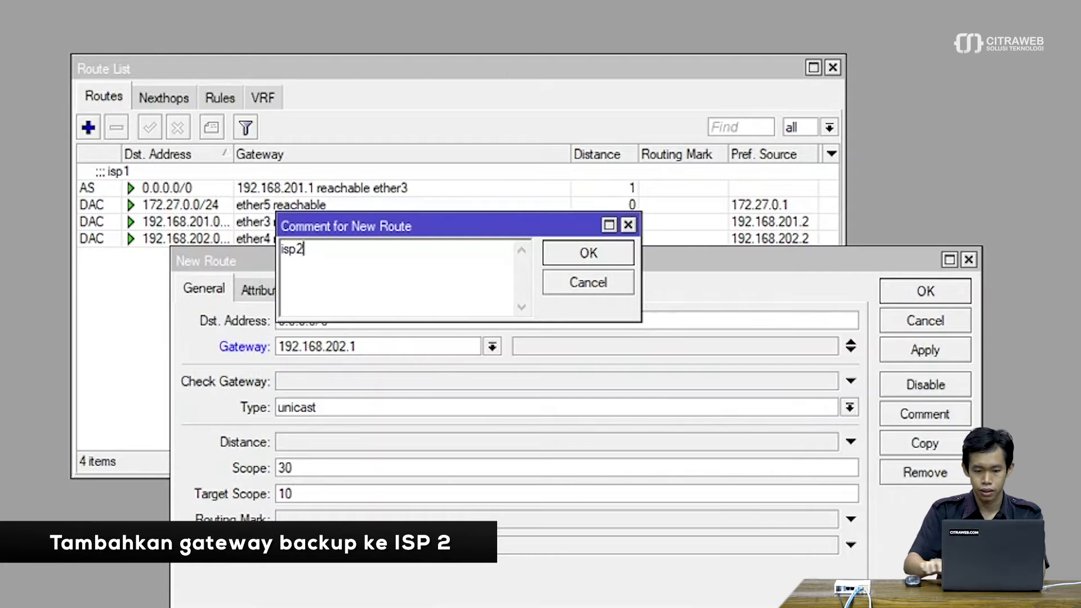
click(613, 256)
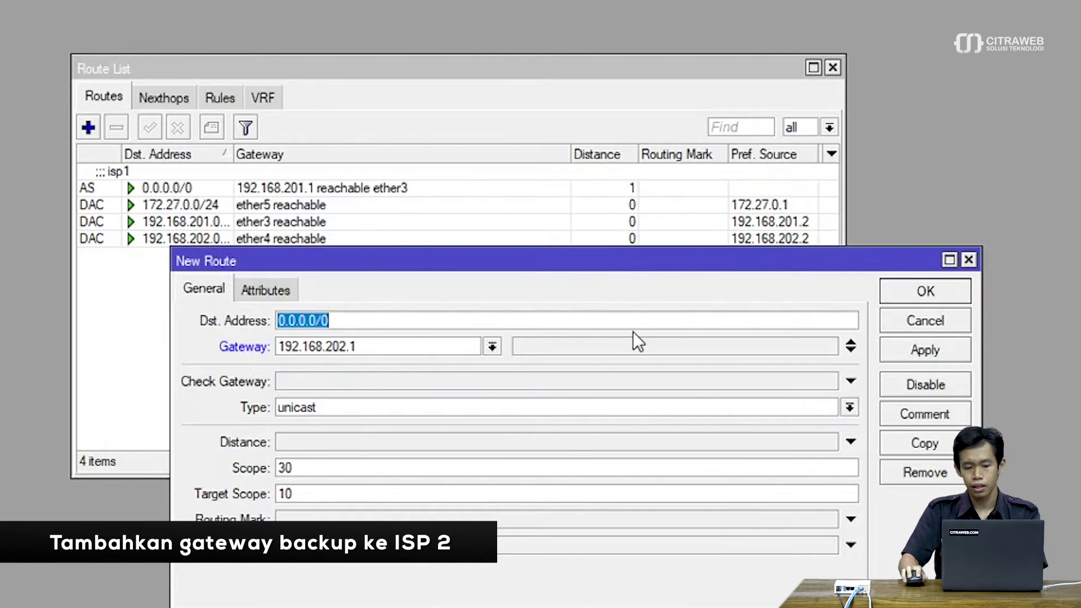
drag(536, 256, 523, 159)
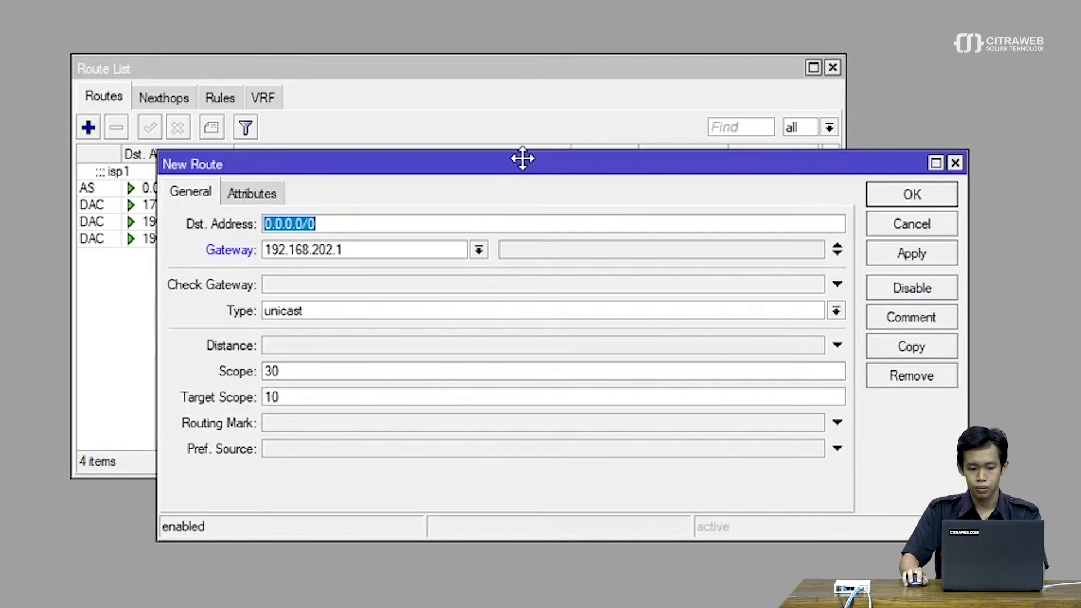
click(326, 349)
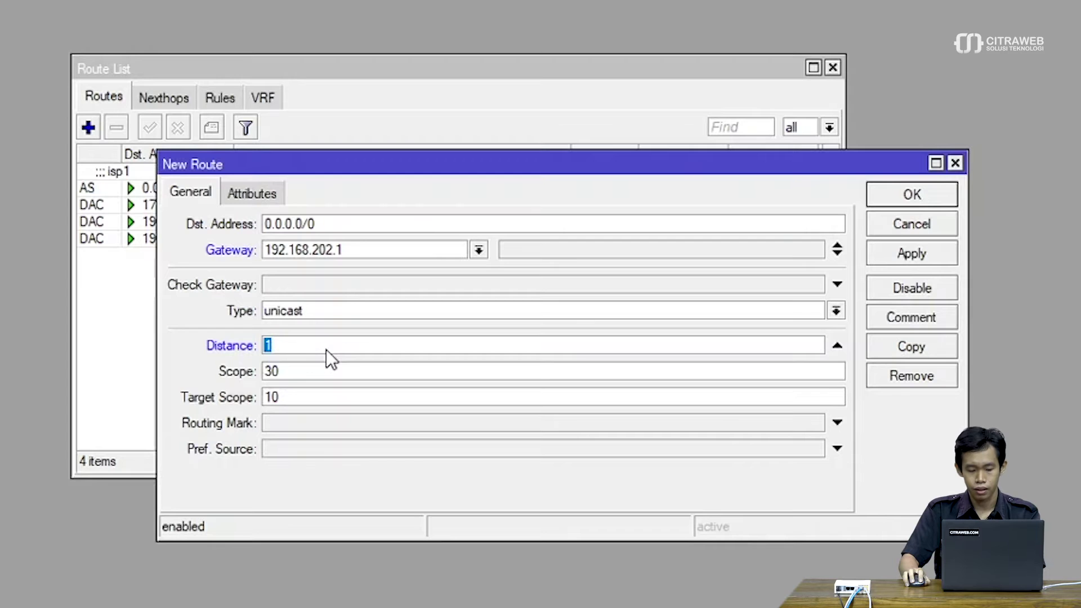
text(2)
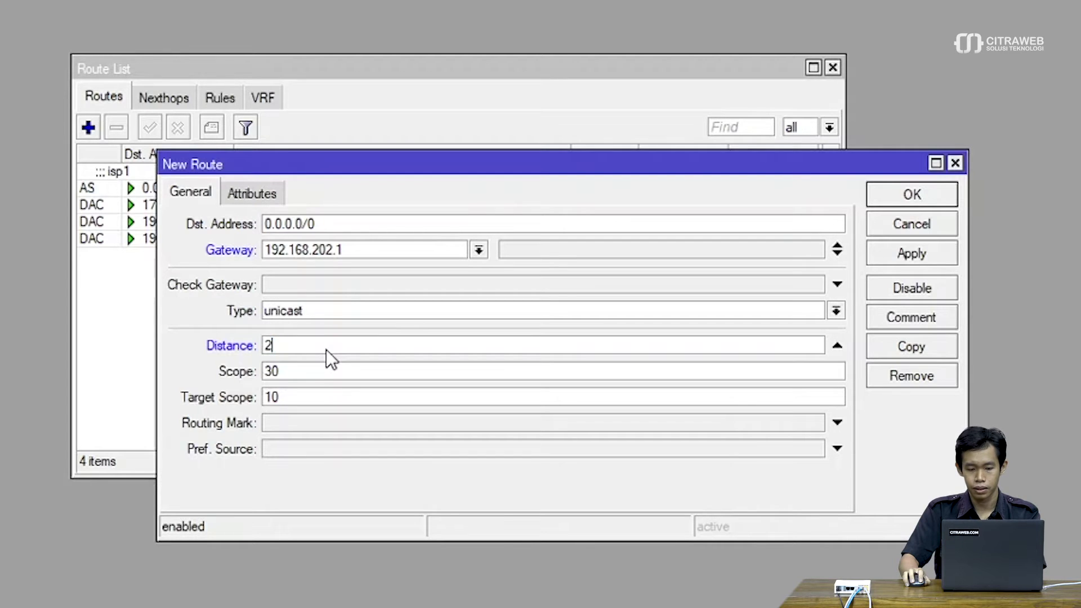
click(907, 194)
click(332, 214)
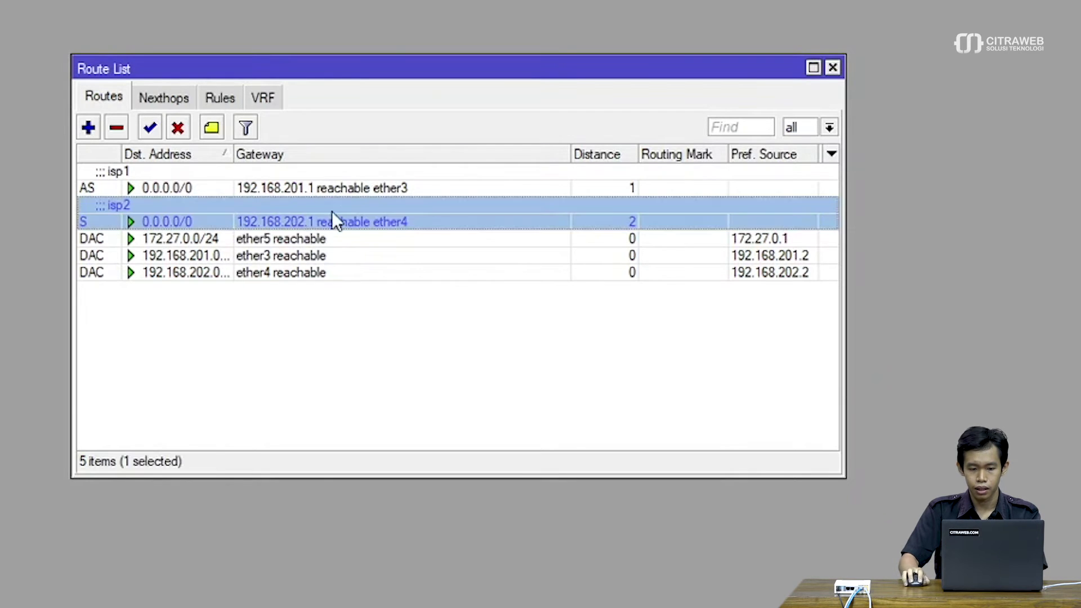
click(397, 190)
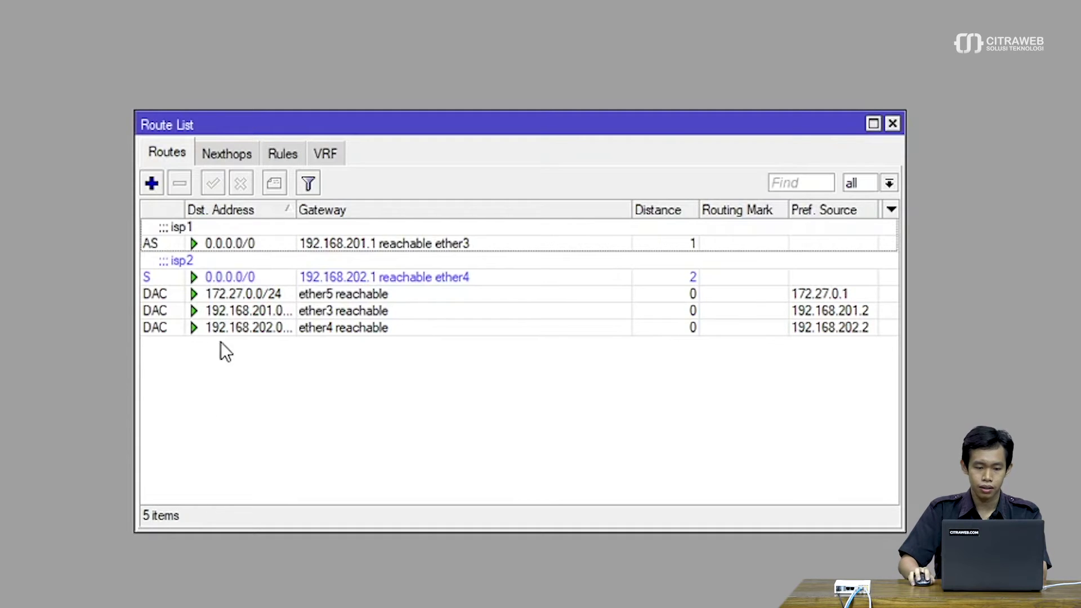
Step: Disable the isp1 default route to test failover to isp2, and enable the isp1 route again
click(260, 246)
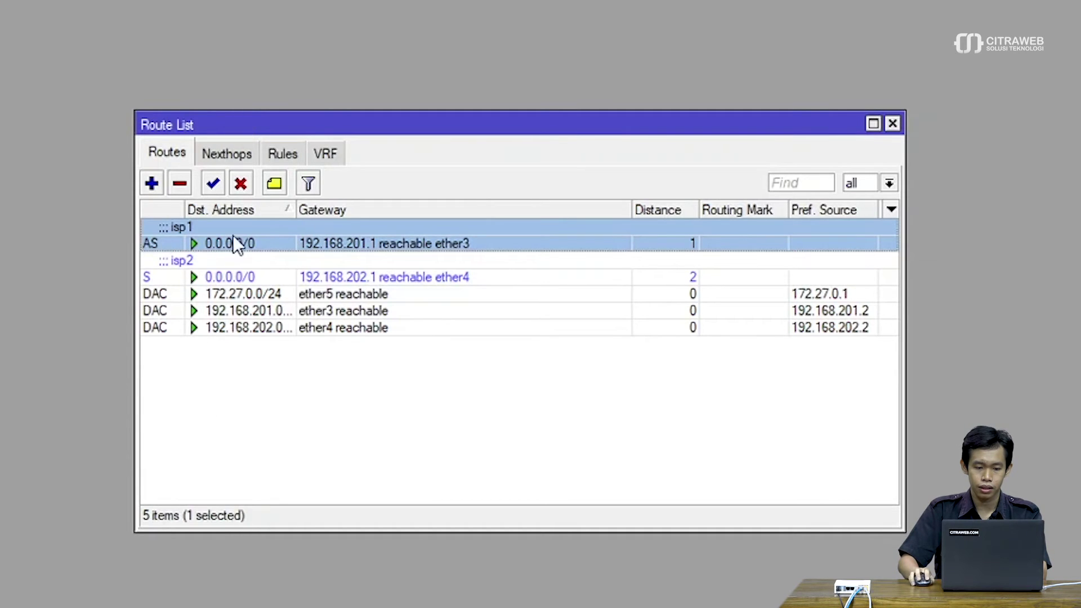
click(242, 185)
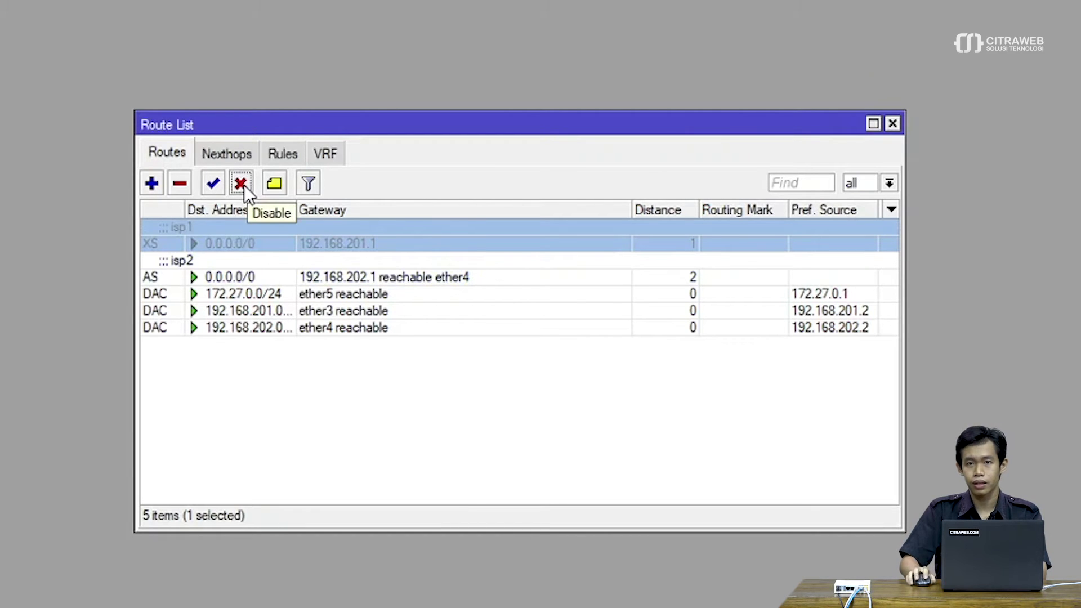
click(245, 262)
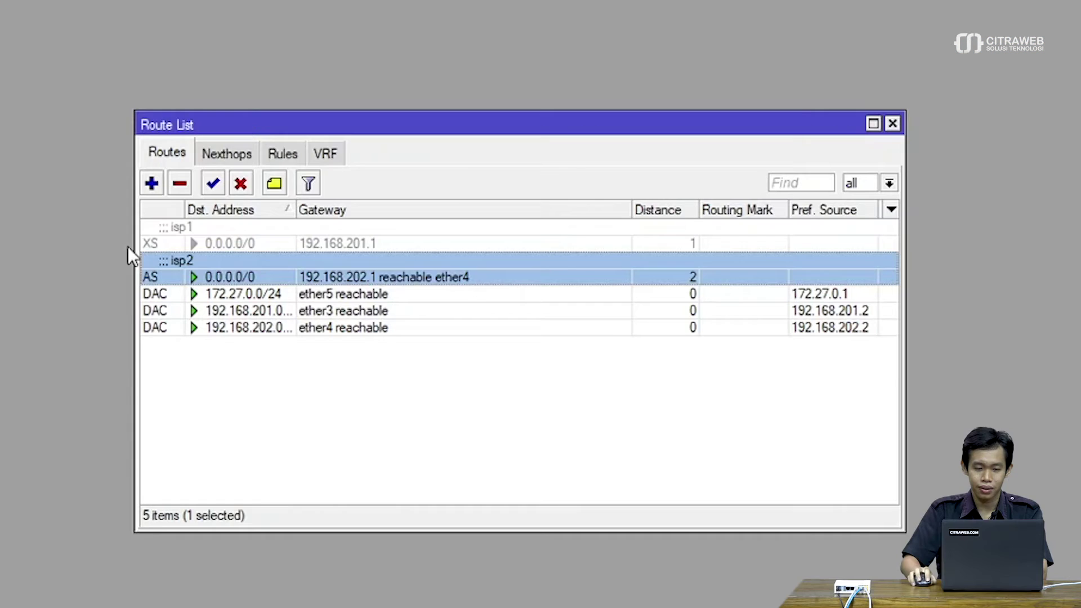
click(208, 235)
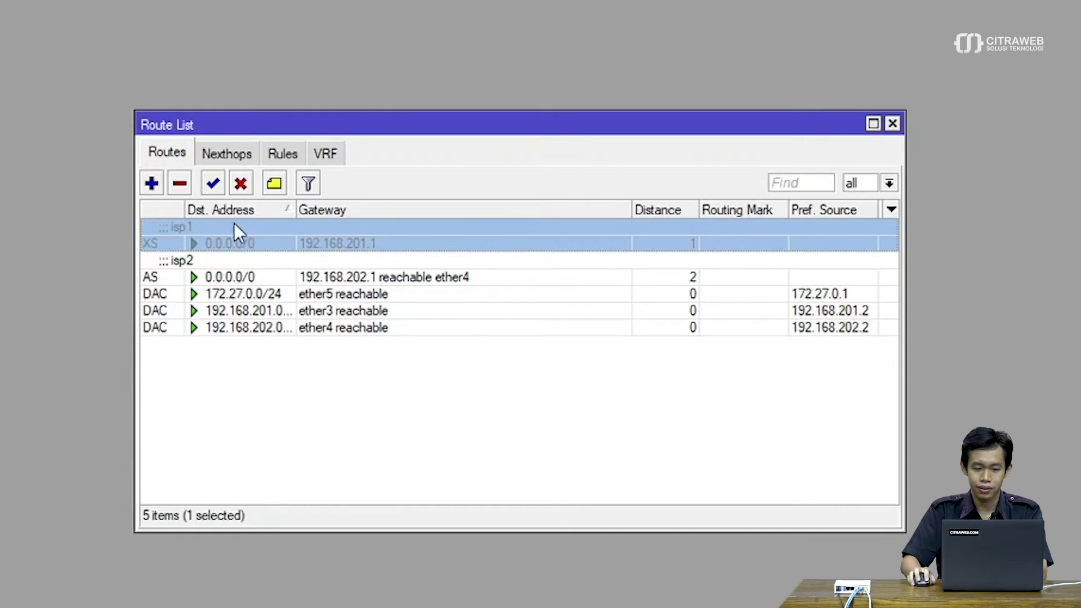
click(214, 183)
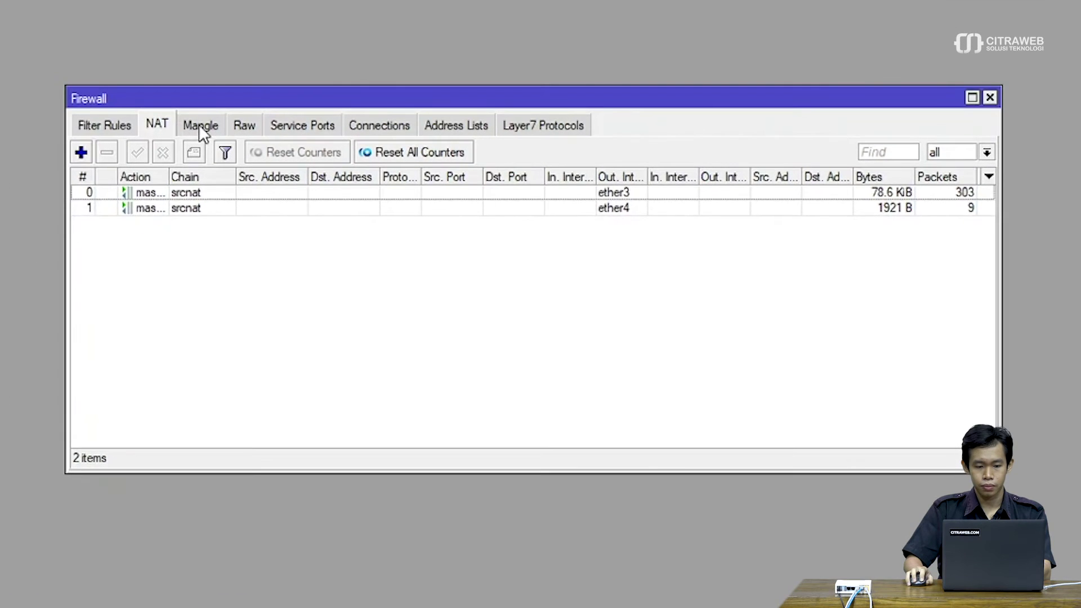
Step: Start a new firewall mangle rule with chain output and destination address 8.8.8.8
click(334, 199)
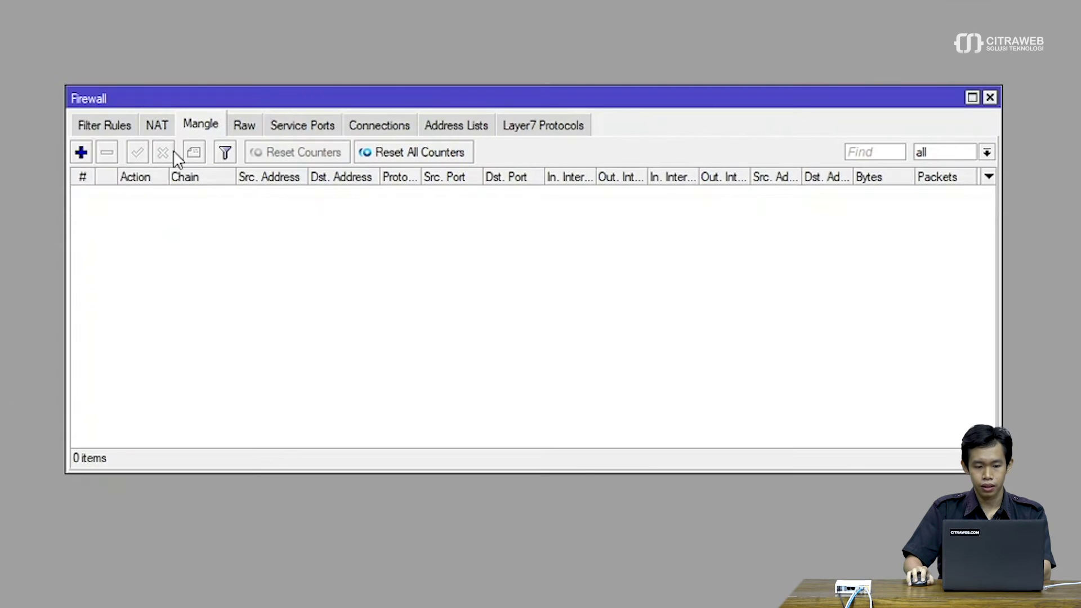
click(88, 152)
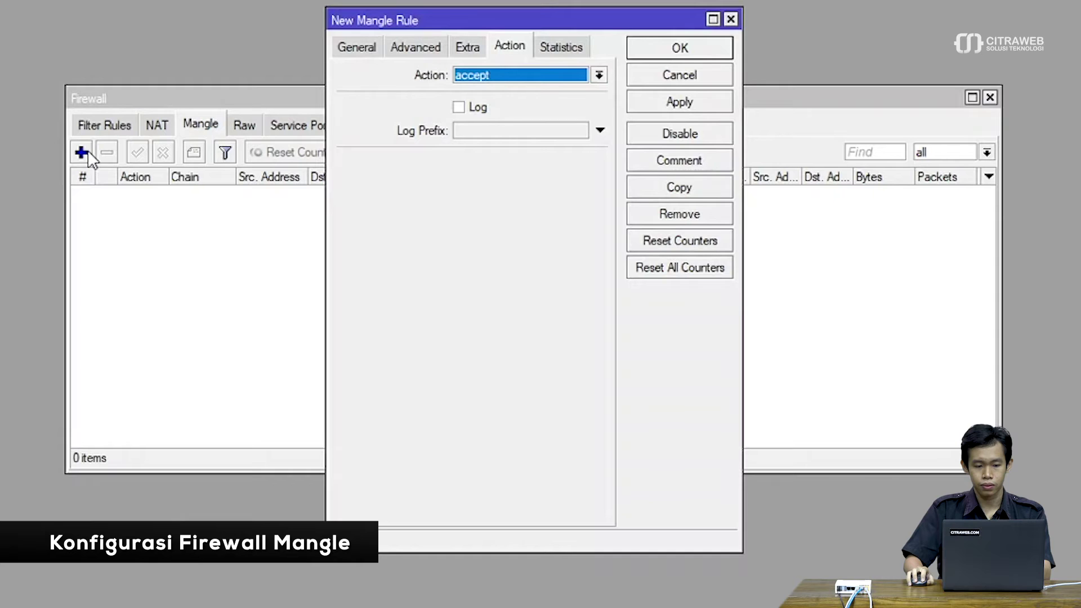
click(354, 54)
click(599, 74)
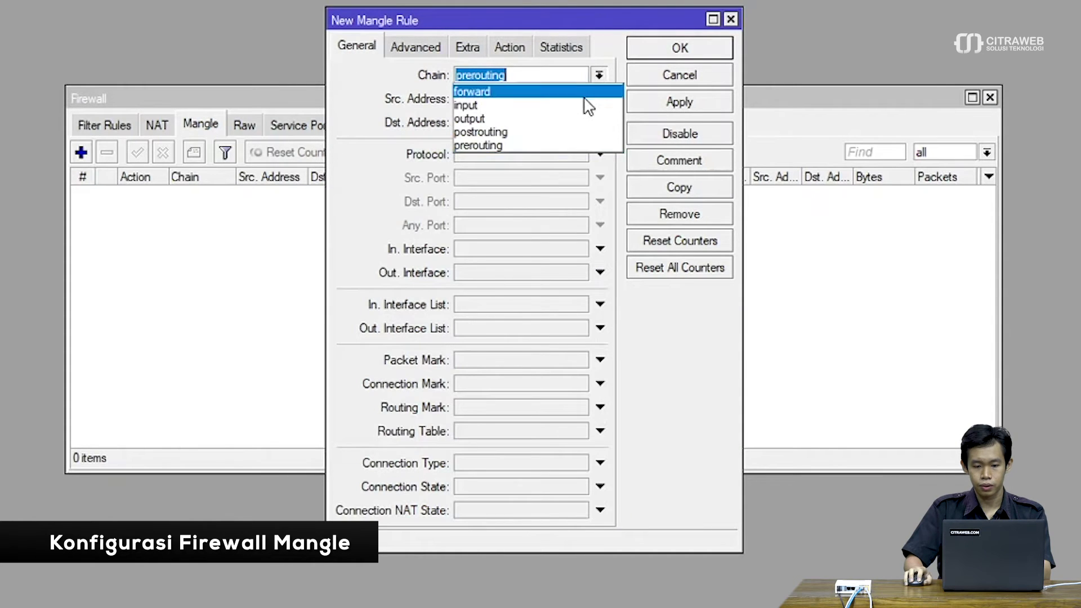
click(580, 119)
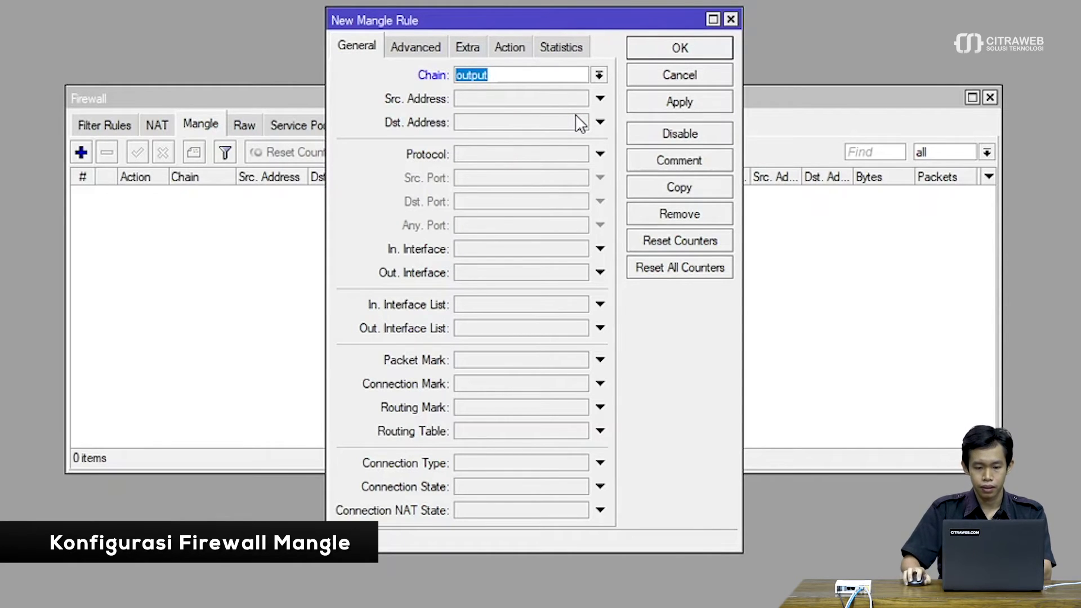
click(495, 121)
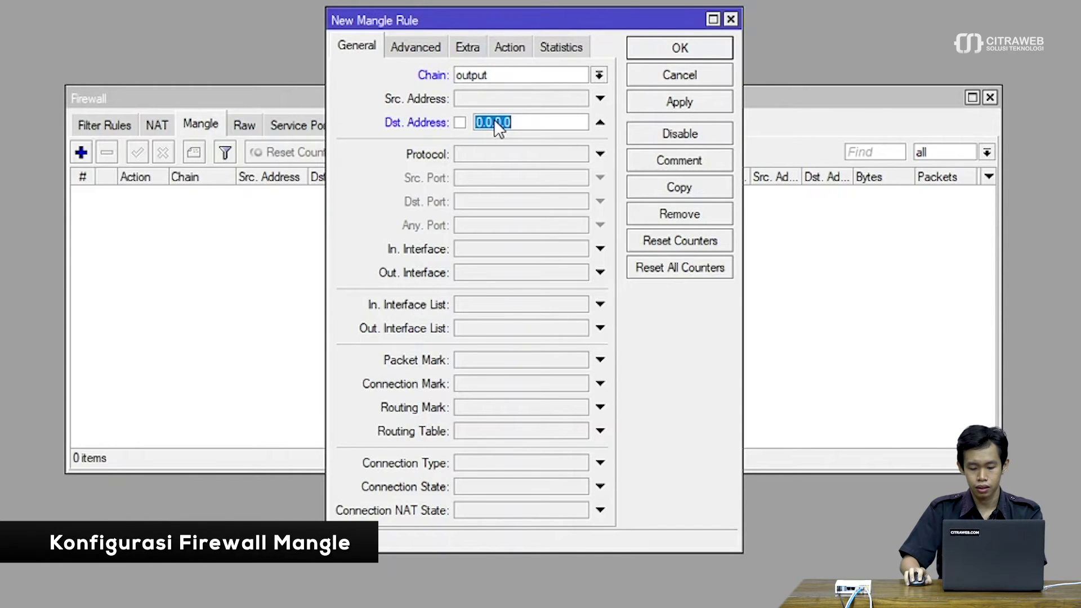
text(8.8.8.8)
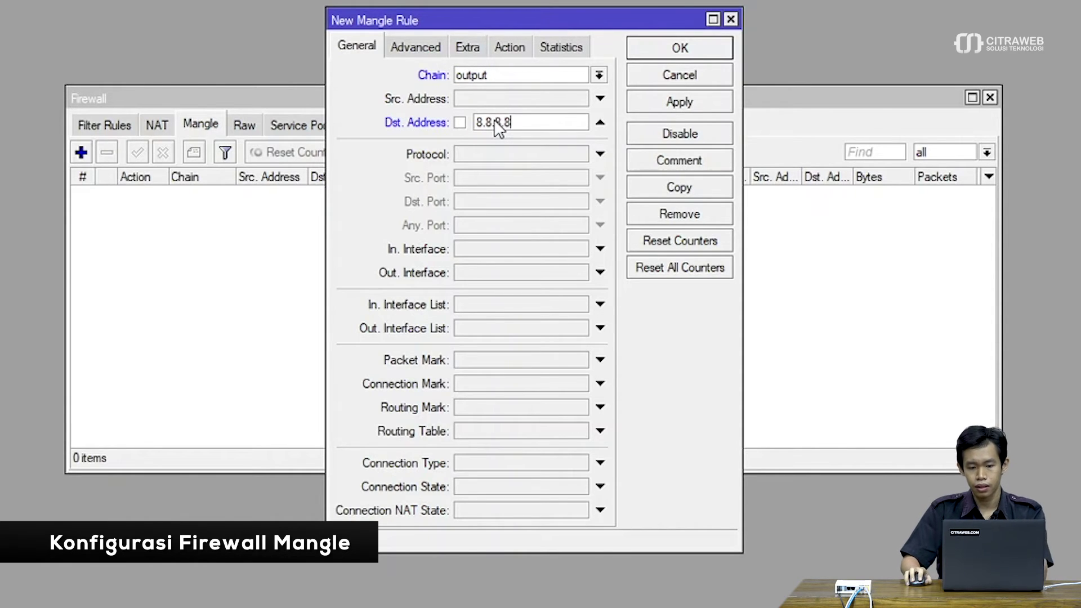
Step: Set the mangle rule's action to mark routing with new routing mark via-isp1 and passthrough off, save it and close the firewall window
click(510, 47)
click(522, 75)
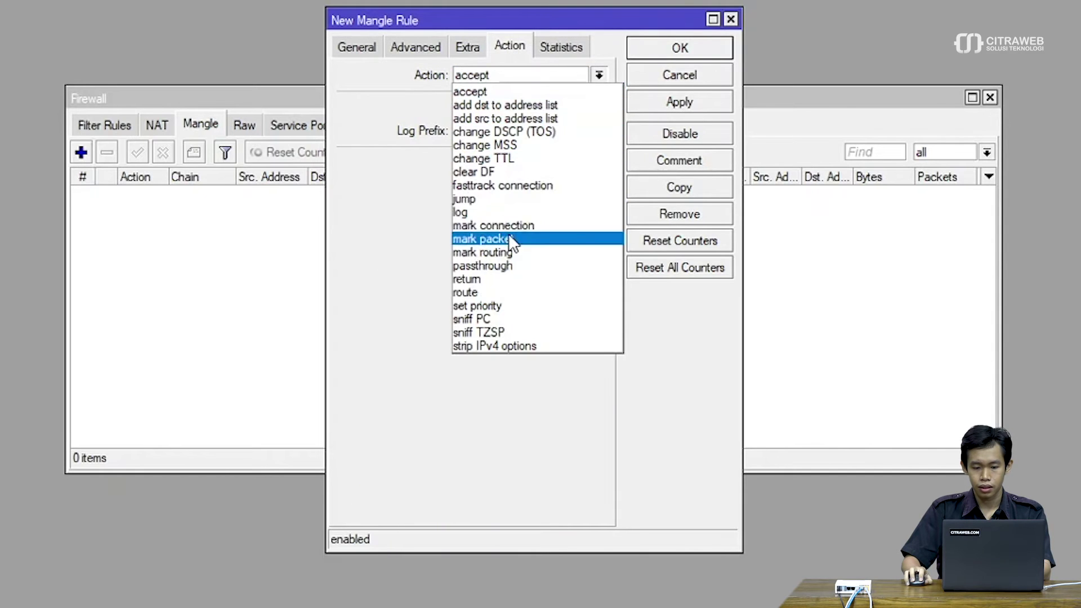
click(511, 254)
click(495, 187)
click(499, 160)
text(isp1)
text(via-)
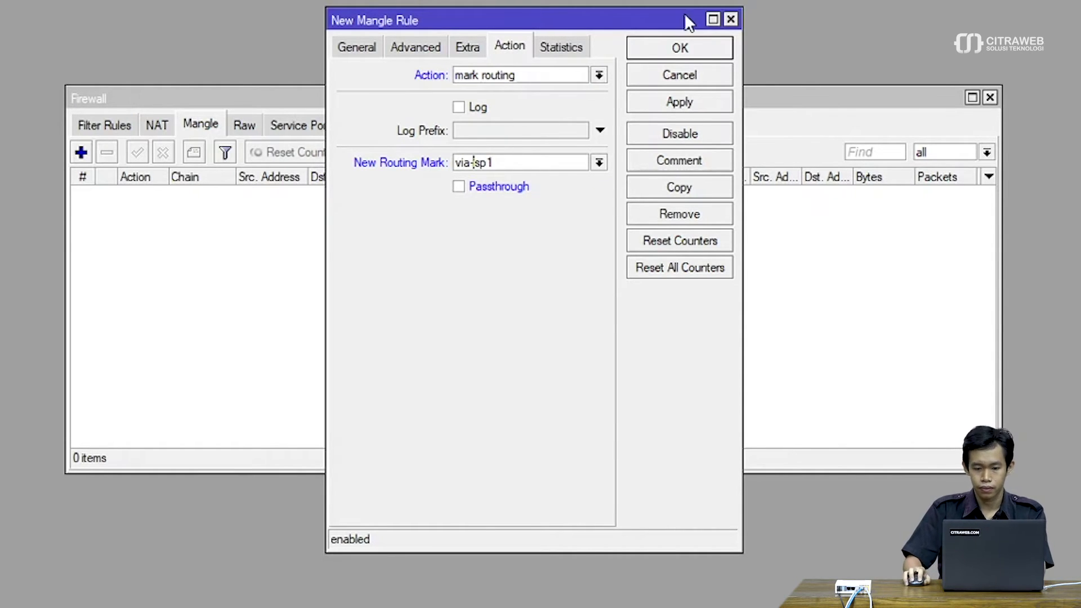
click(685, 47)
click(990, 98)
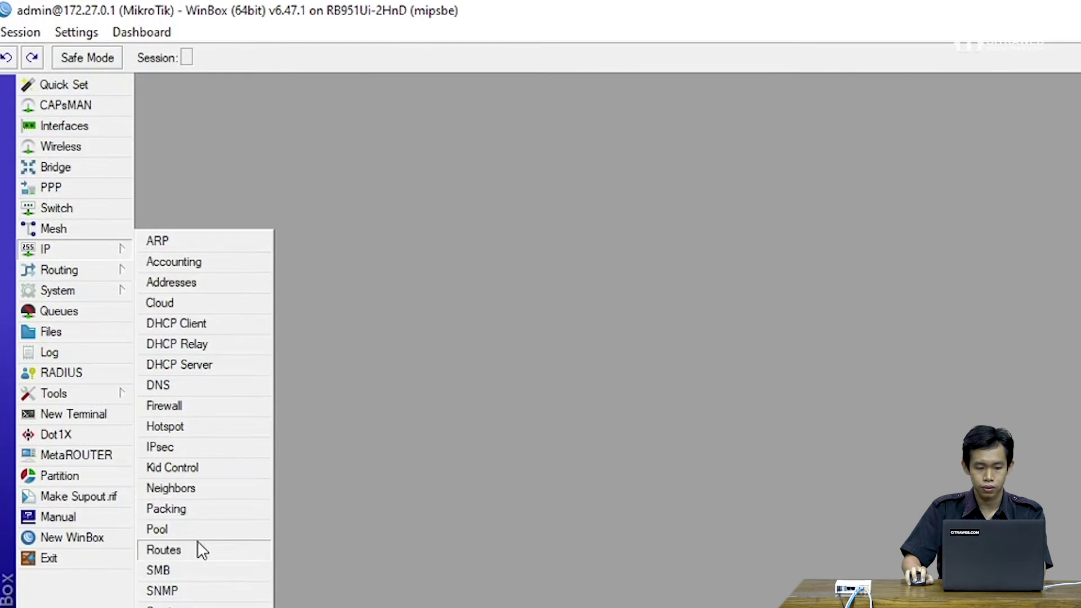
Step: Start a new static route for 0.0.0.0/0 with gateway 192.168.201.1
click(198, 544)
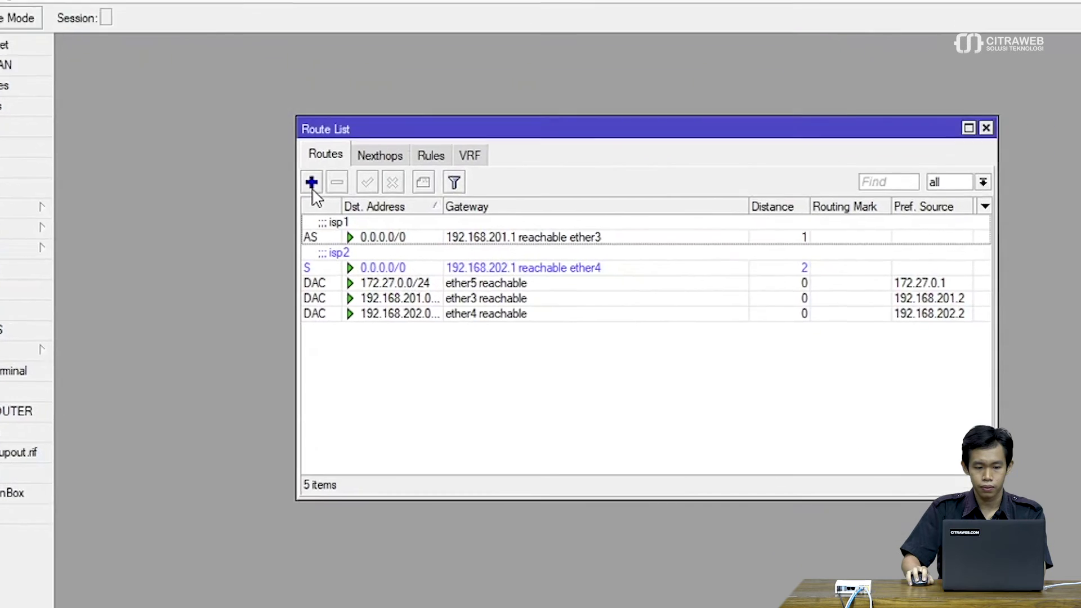
click(151, 142)
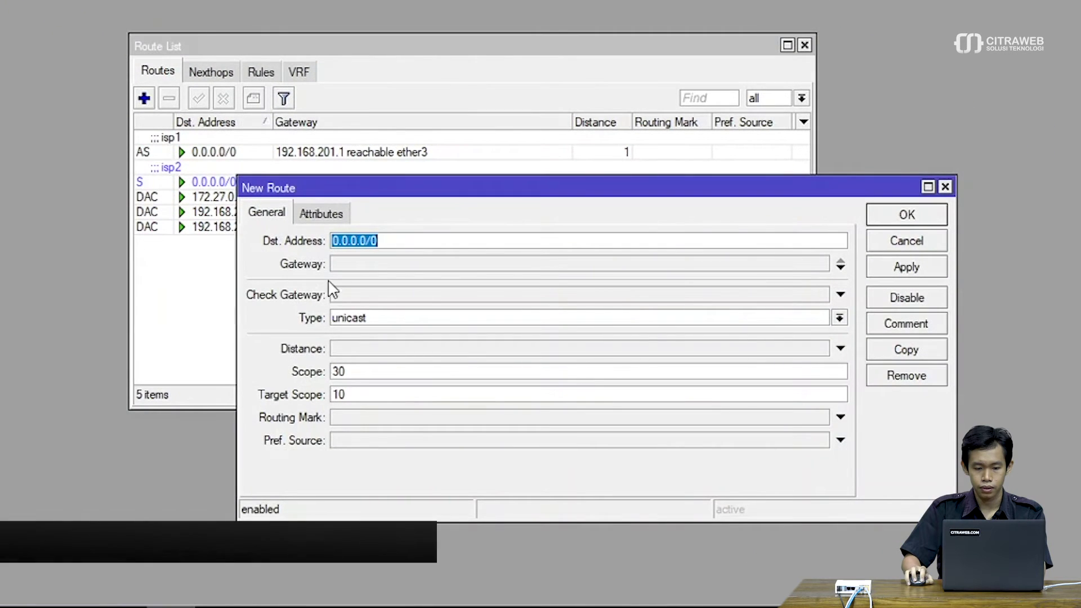
click(352, 263)
text(0.0.0.0)
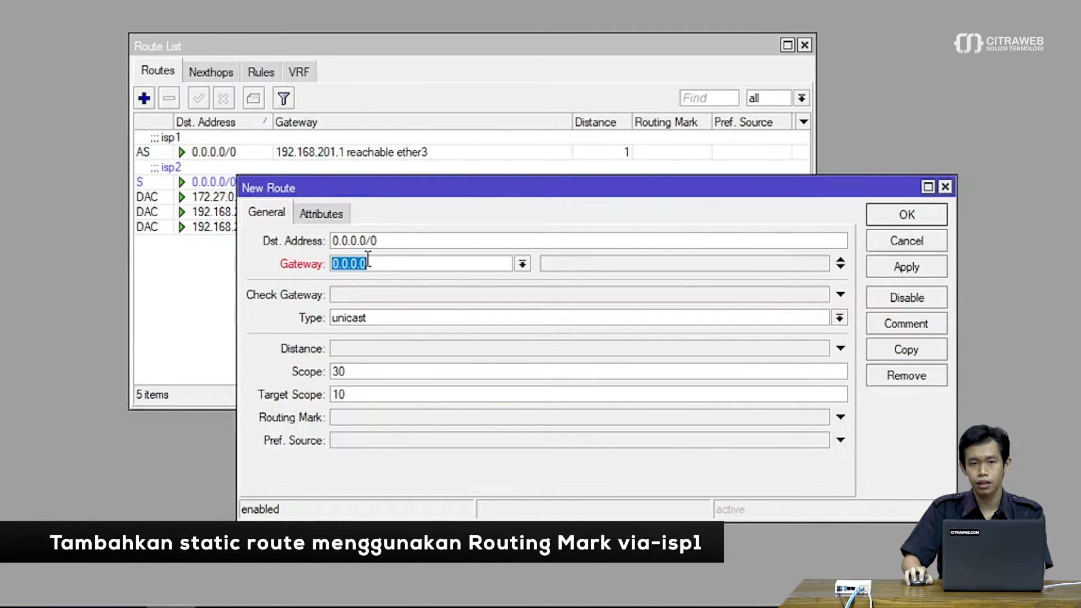
text(19)
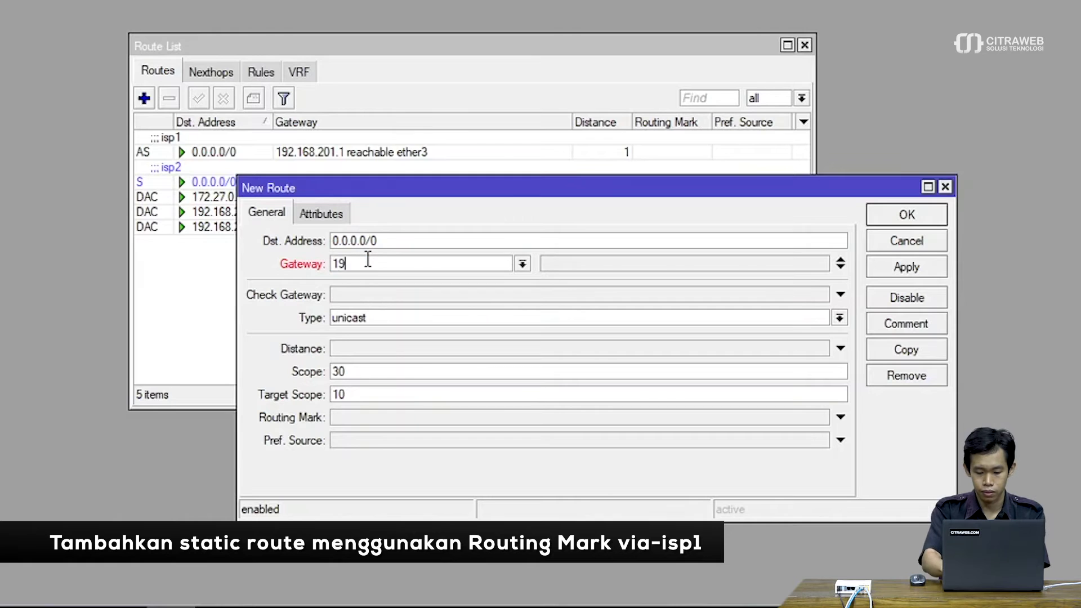
text(2.168.201.1)
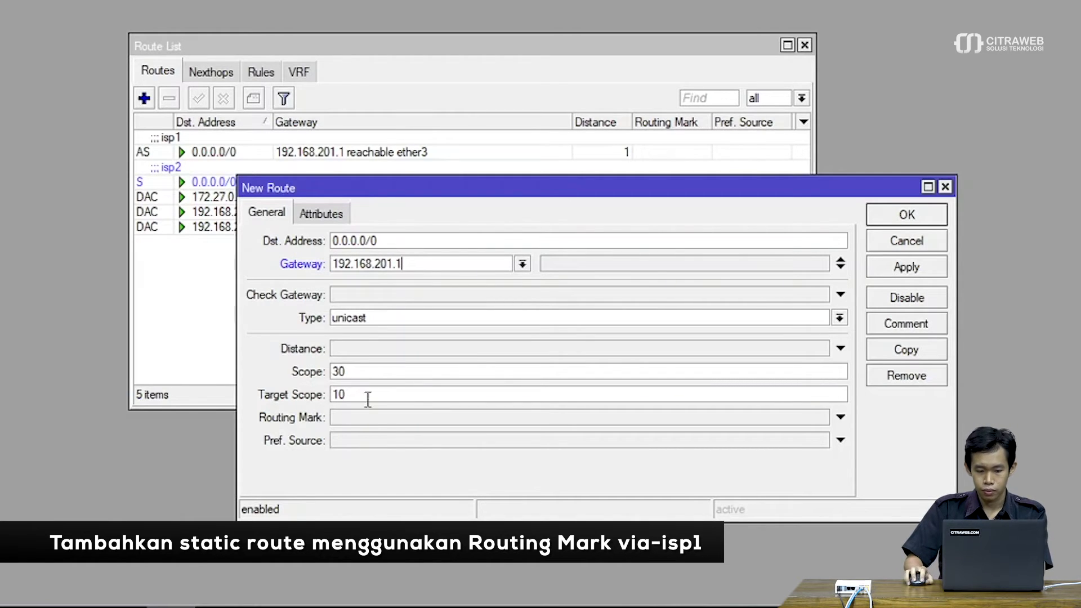
Step: Assign the routing mark via-isp1 to the new route and save it
click(372, 418)
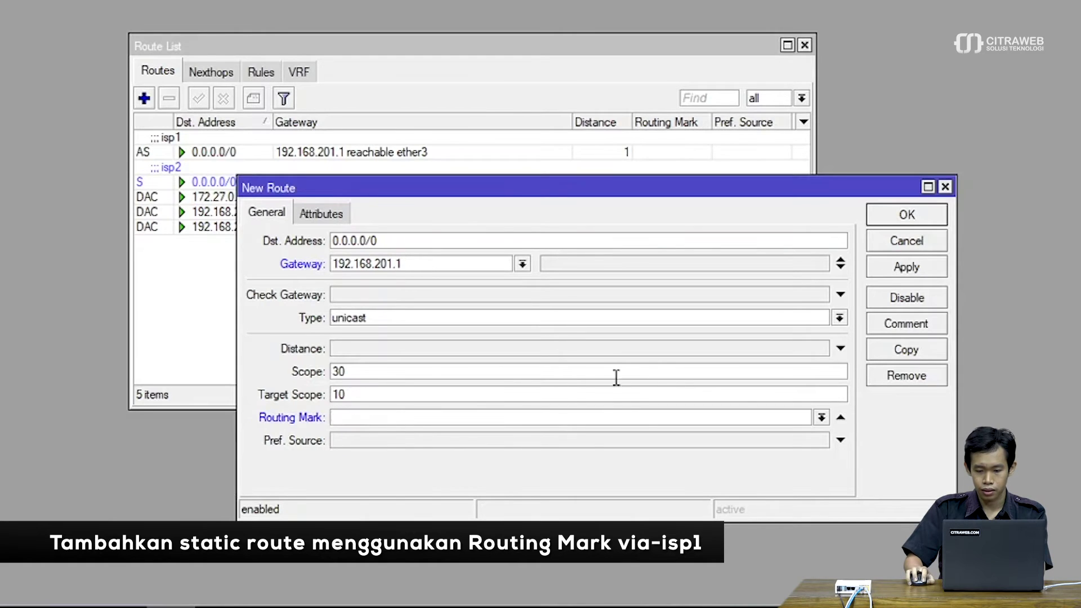
click(822, 417)
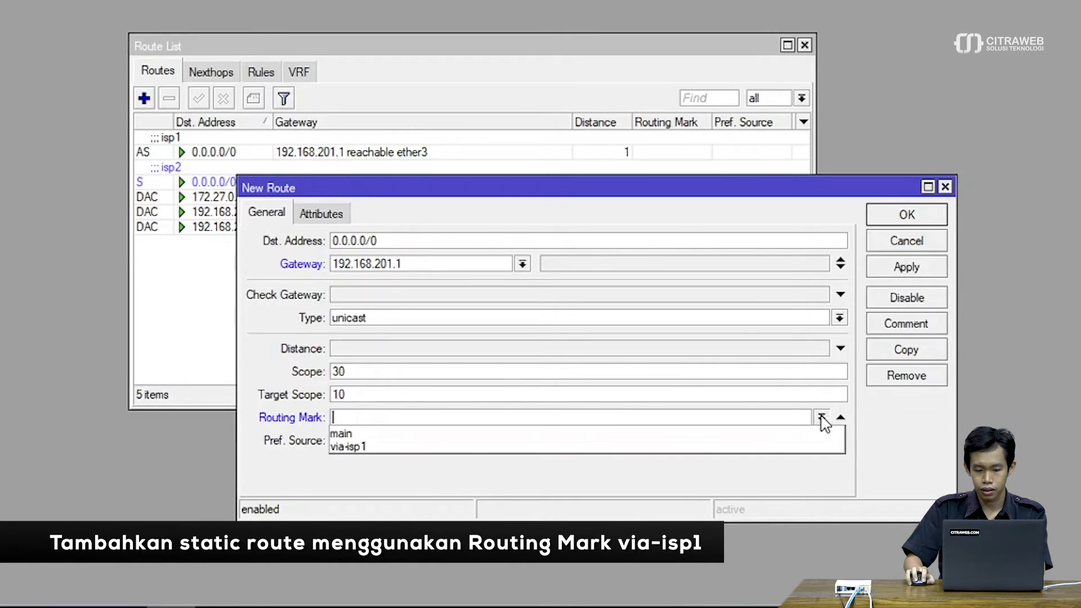
click(797, 446)
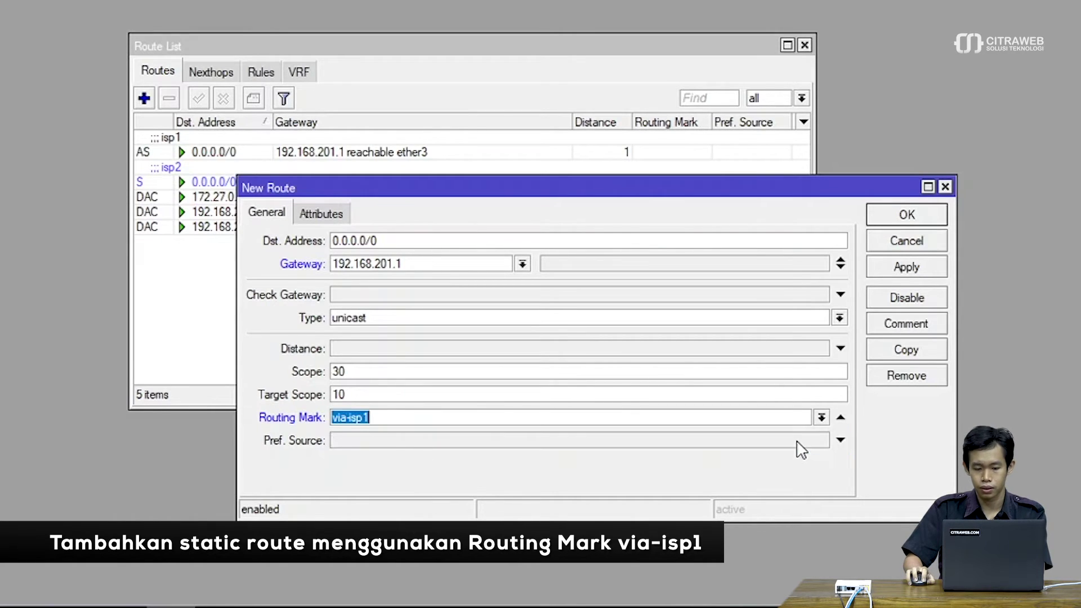
click(891, 216)
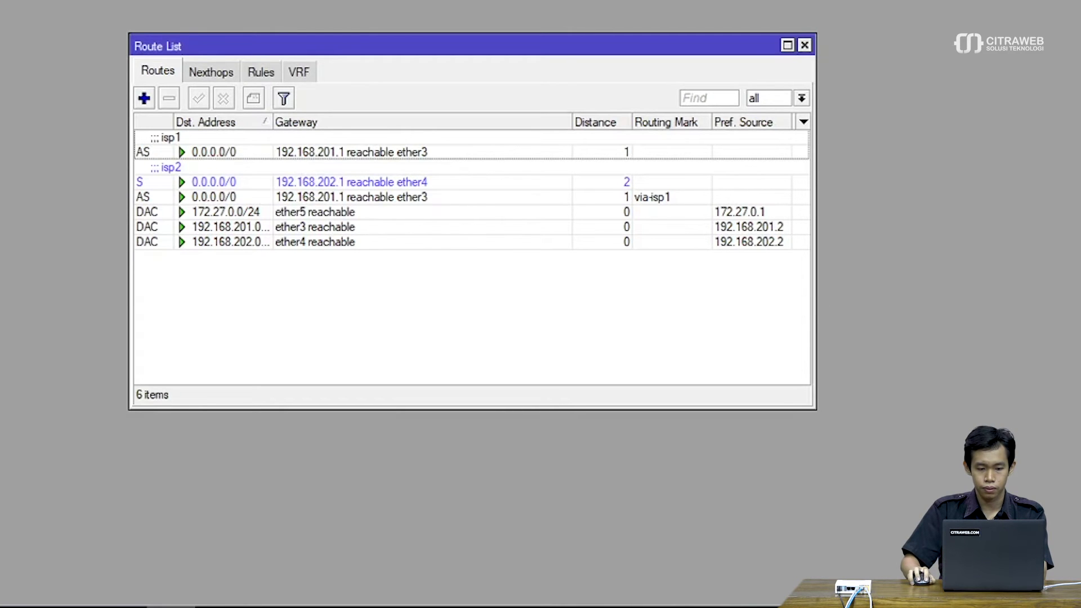
Step: Select the via-isp1 route, arrange the terminal beside the route list and test the connection with a ping to 8.8.8.8
click(268, 202)
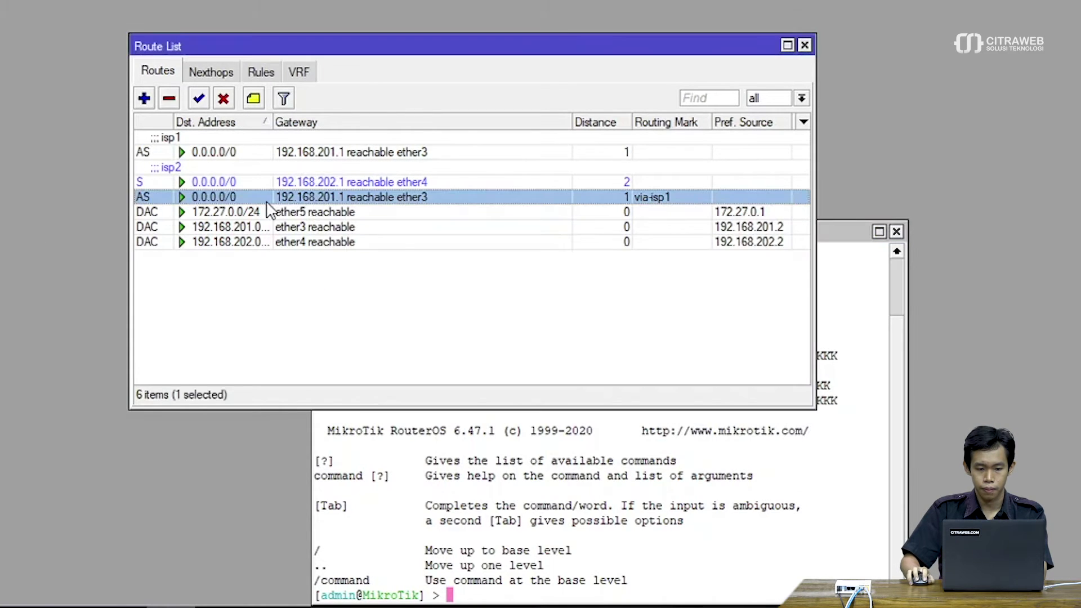
click(824, 231)
drag(807, 232, 843, 98)
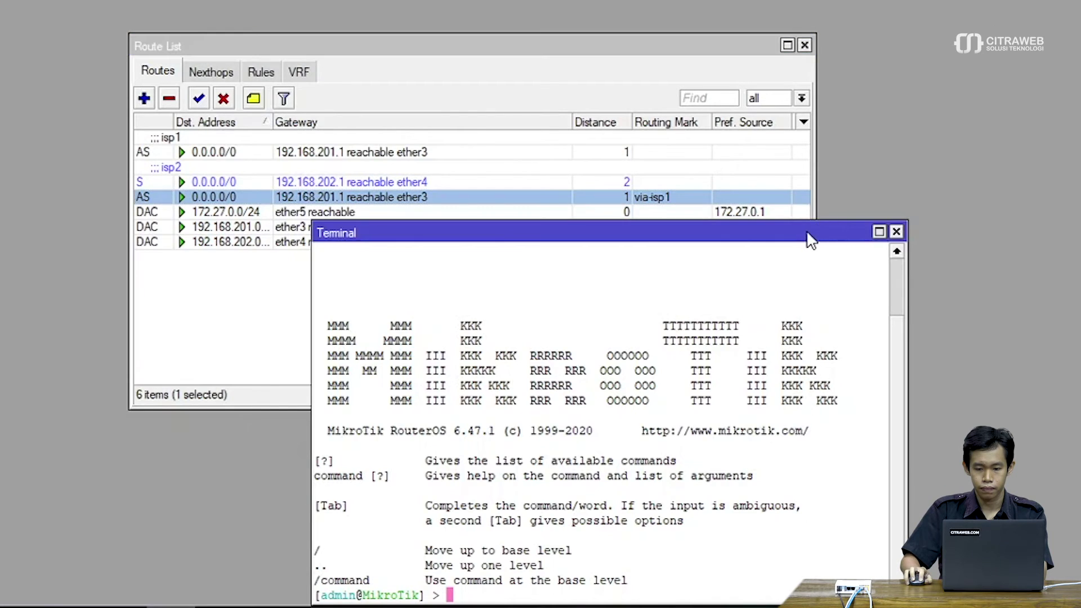
text(ping)
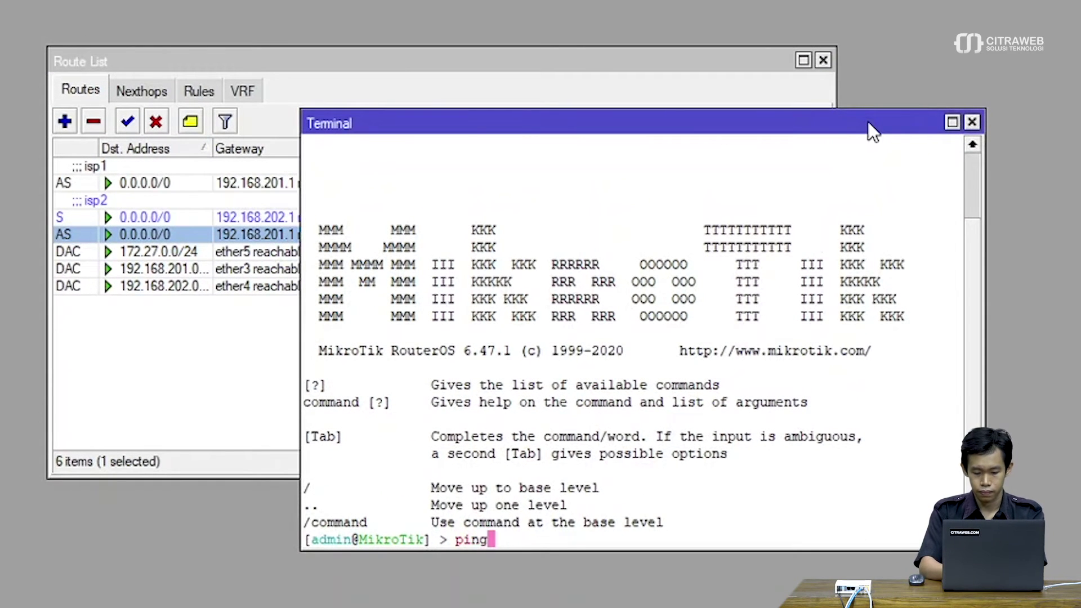
text( 8.8.8.8)
key(Return)
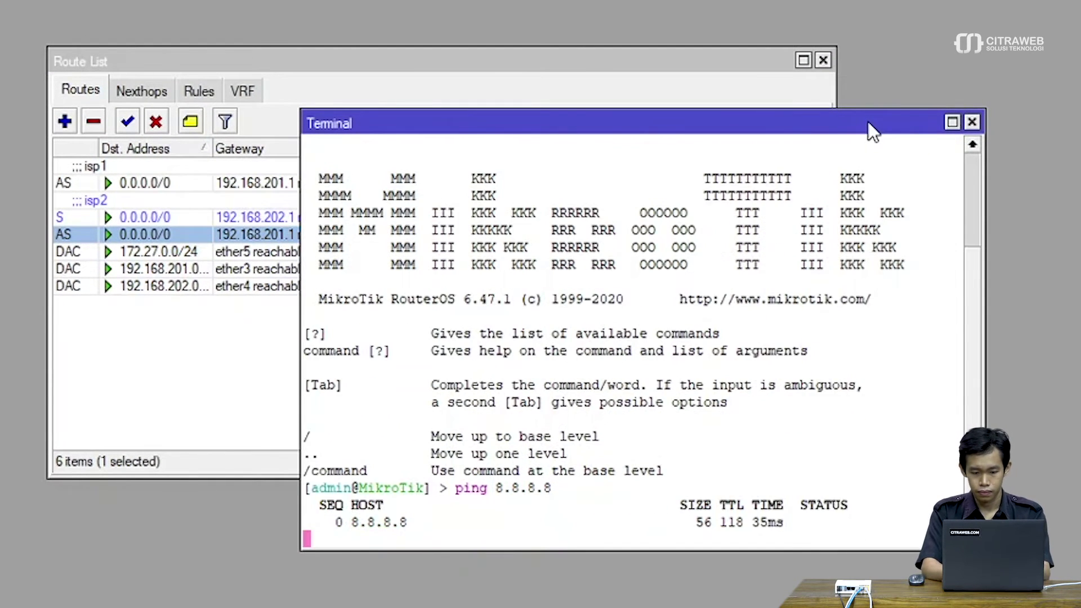
key(ctrl+c)
Step: Trace the route to 8.8.8.8 in the terminal and stop the trace
text(tool tra)
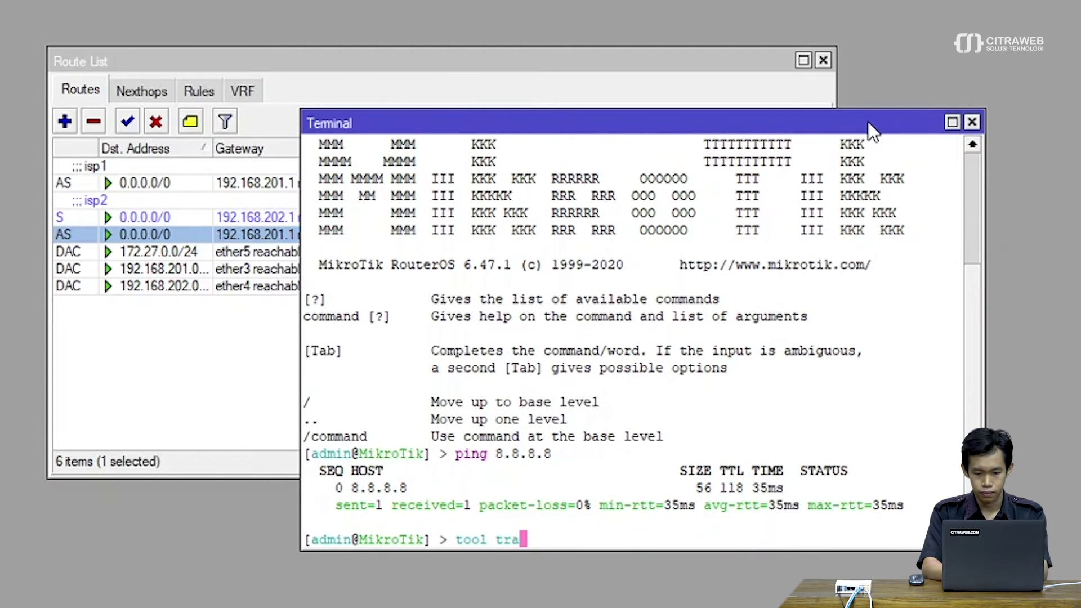
text(c 8.8.8.8)
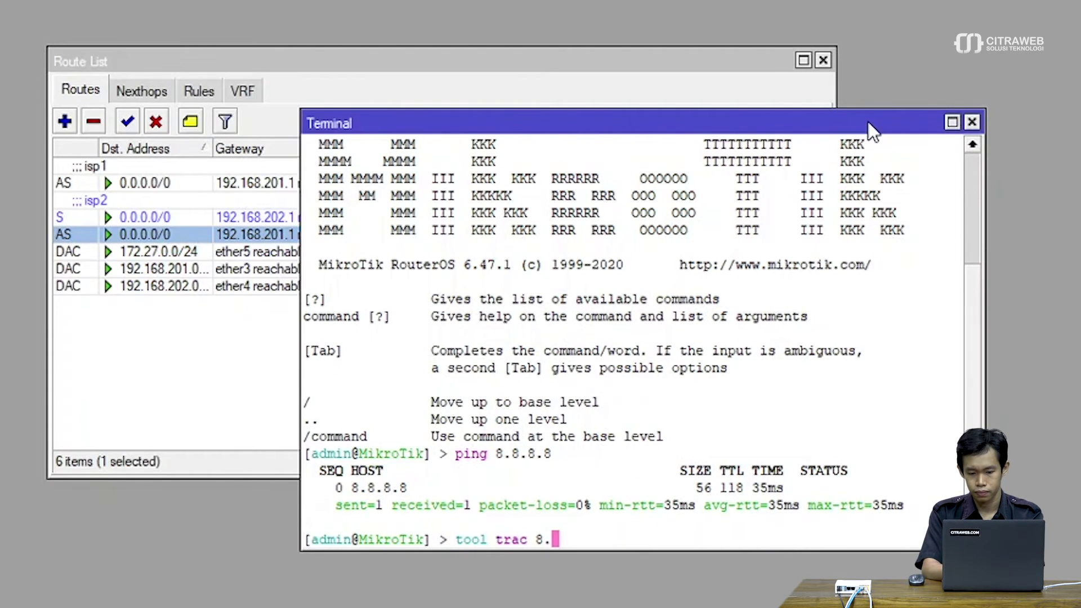
key(Return)
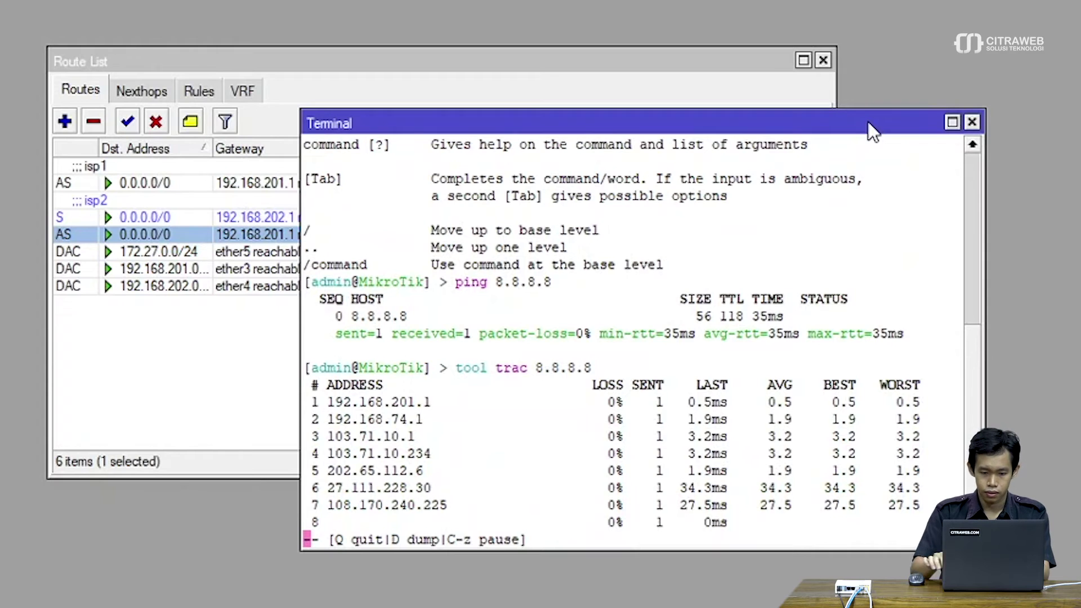
key(ctrl+c)
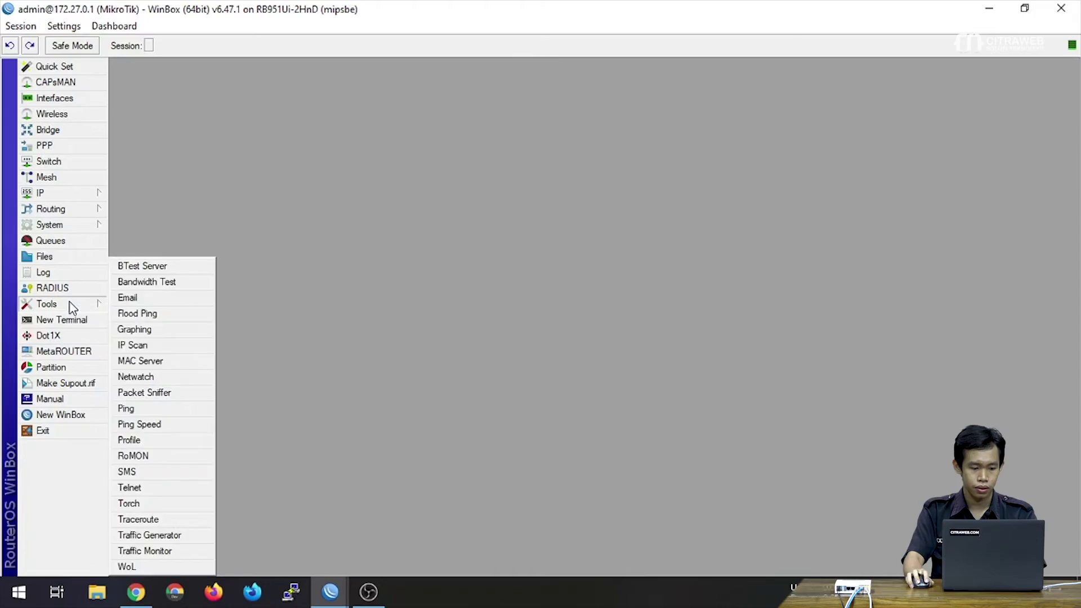
Step: Start a new Netwatch host for 8.8.8.8 with an interval of 00:00:10
click(141, 377)
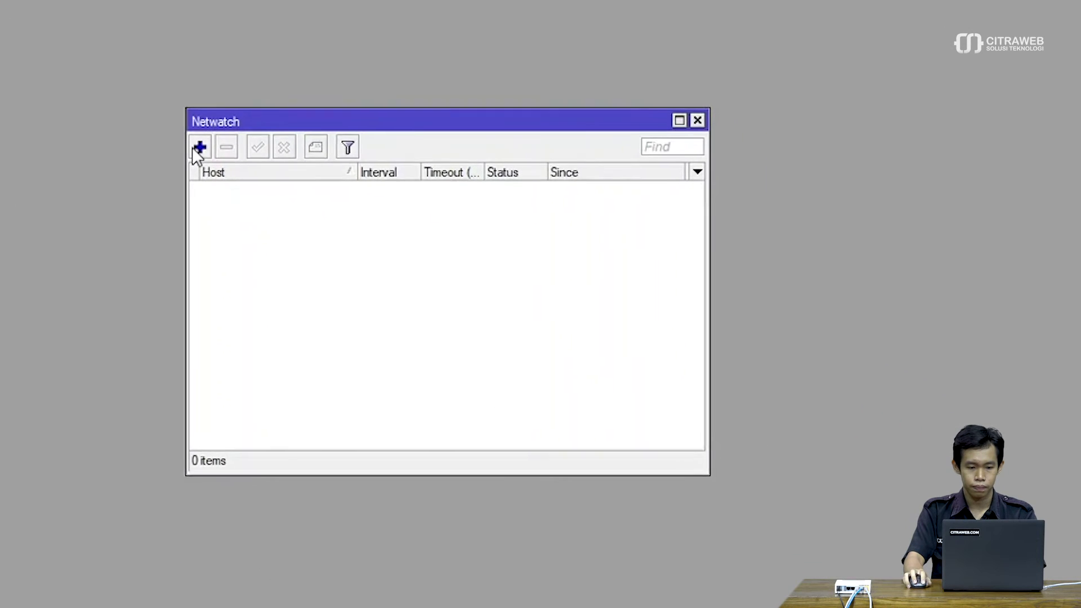
click(195, 148)
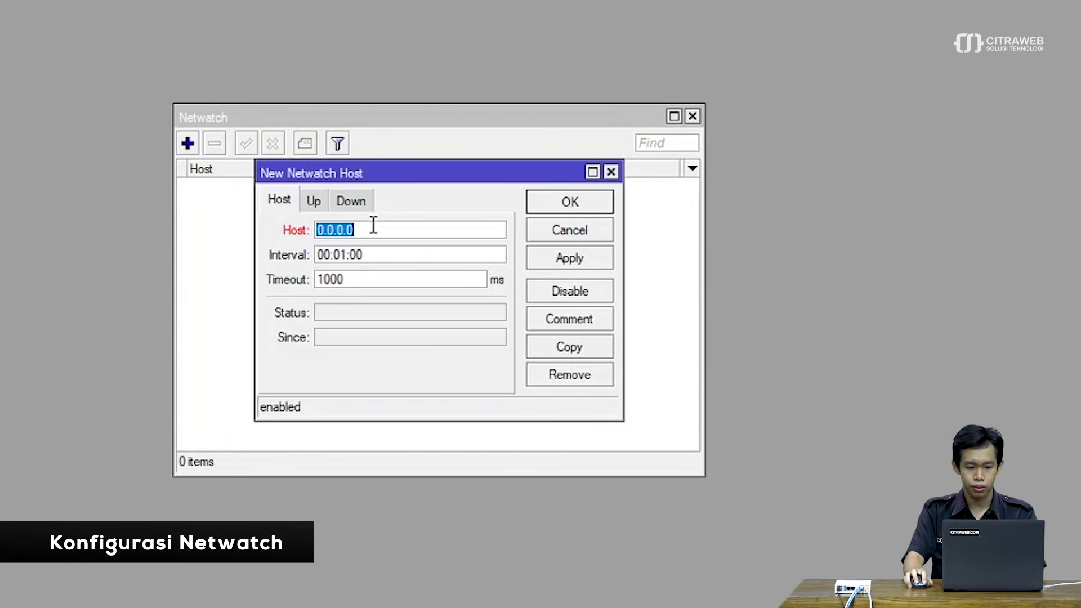
text(8)
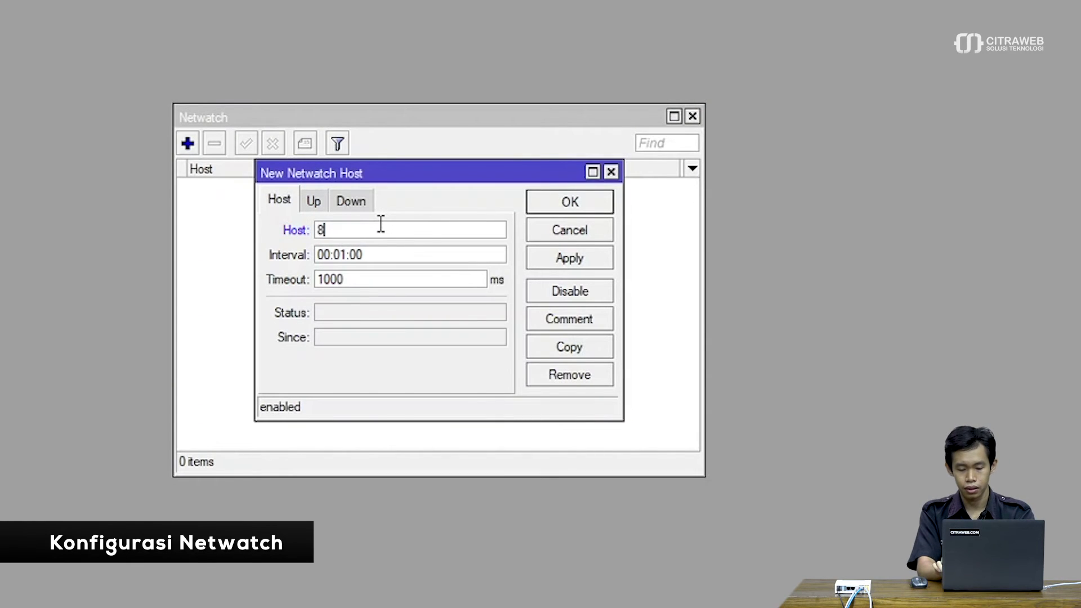
text(.8.8.8)
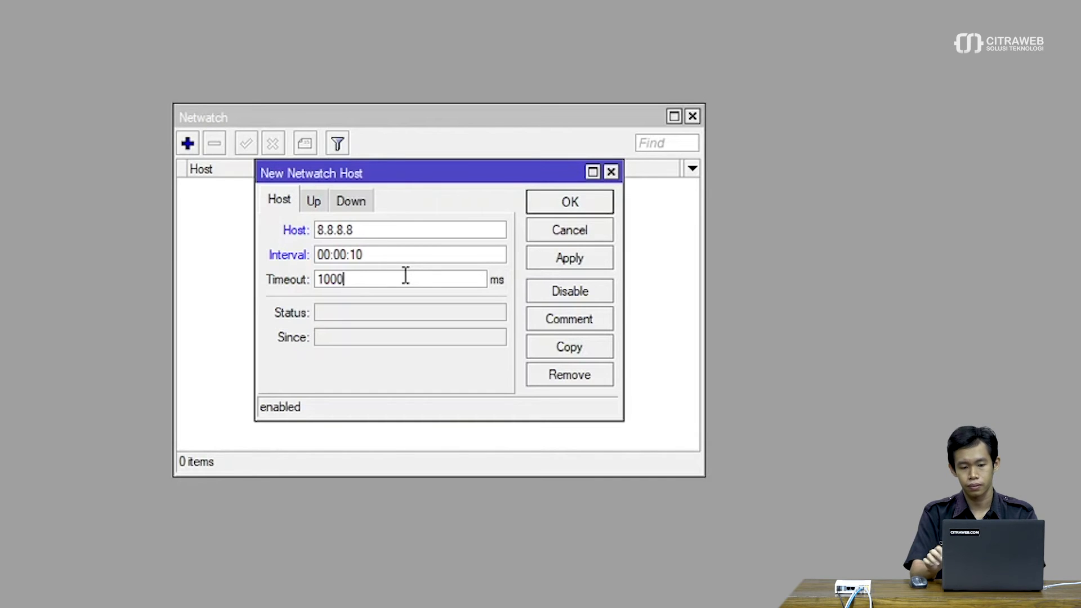
Step: Check the host's On Down and On Up script fields, and close the Netwatch list while keeping the host dialog open and moved aside
click(326, 201)
click(354, 201)
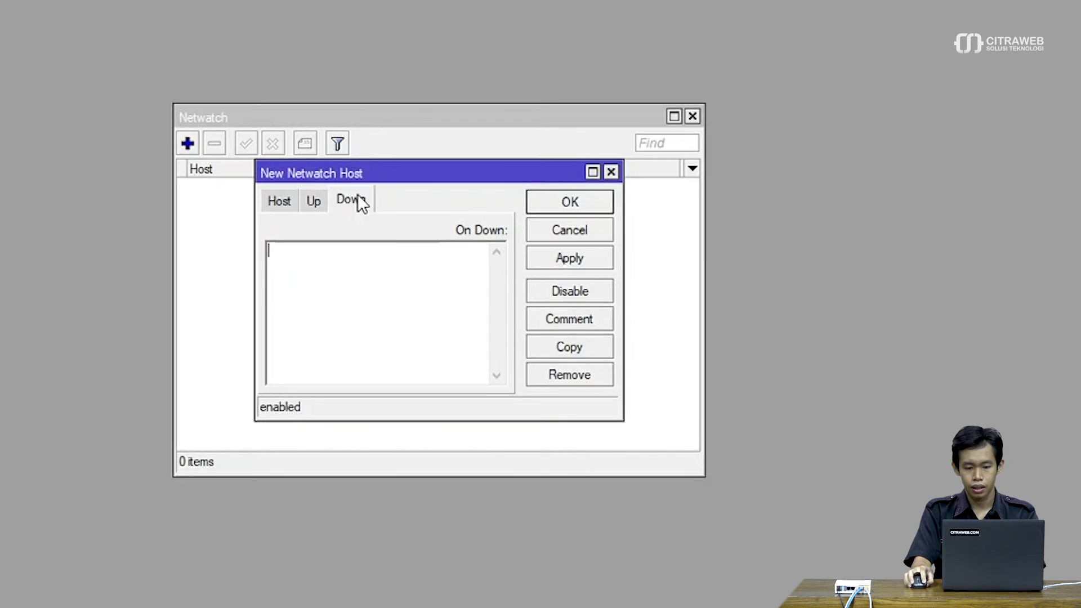
click(322, 193)
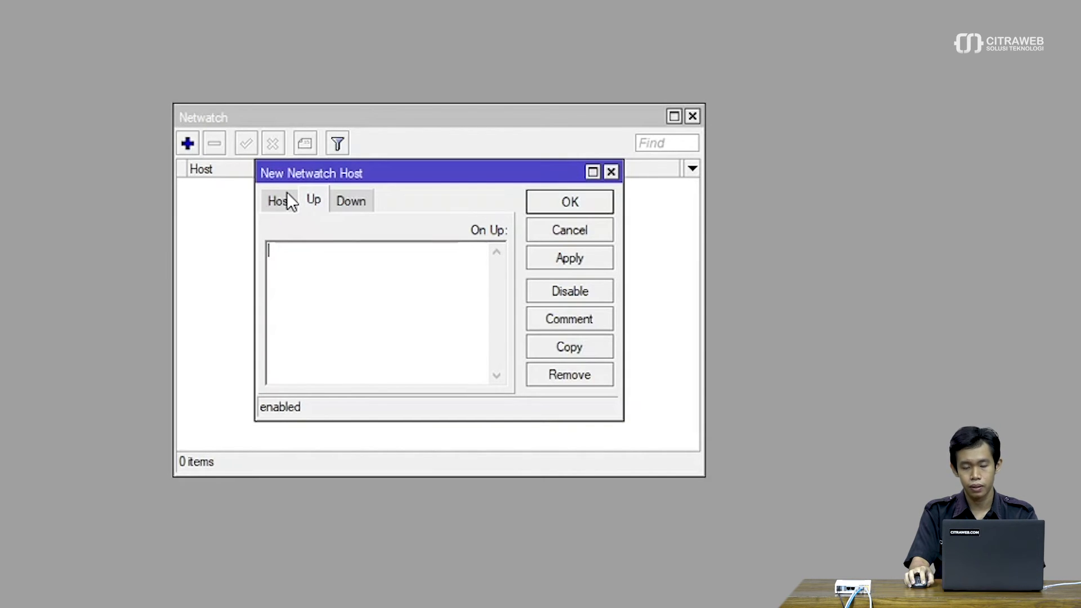
click(692, 117)
drag(350, 174, 700, 24)
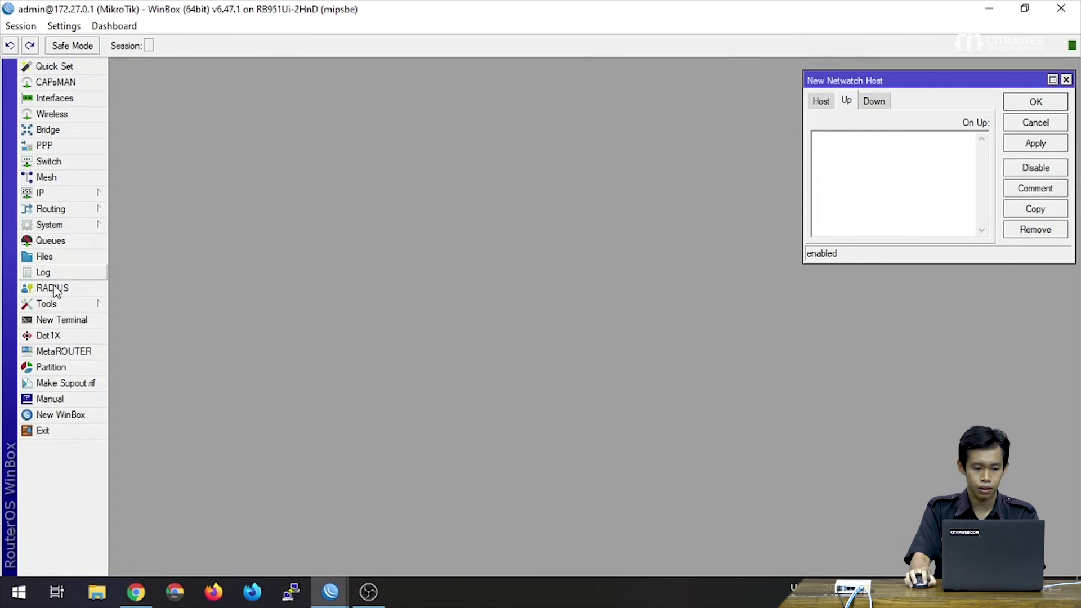
Step: Print the IP routes in a new terminal placed clear of the Netwatch host dialog
click(57, 319)
drag(692, 204, 392, 222)
text(ip)
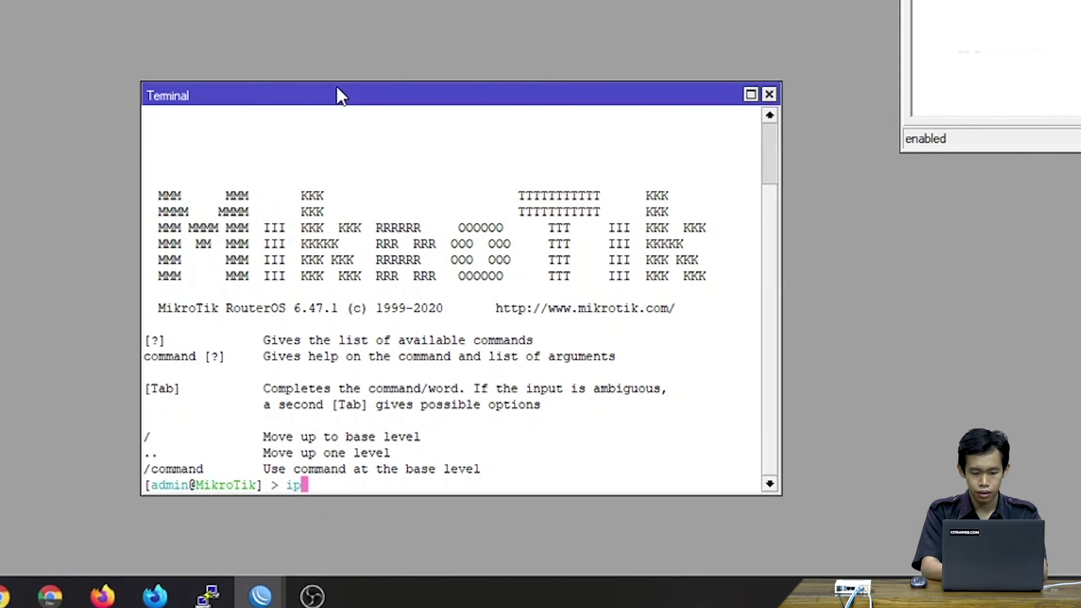
text( route pr)
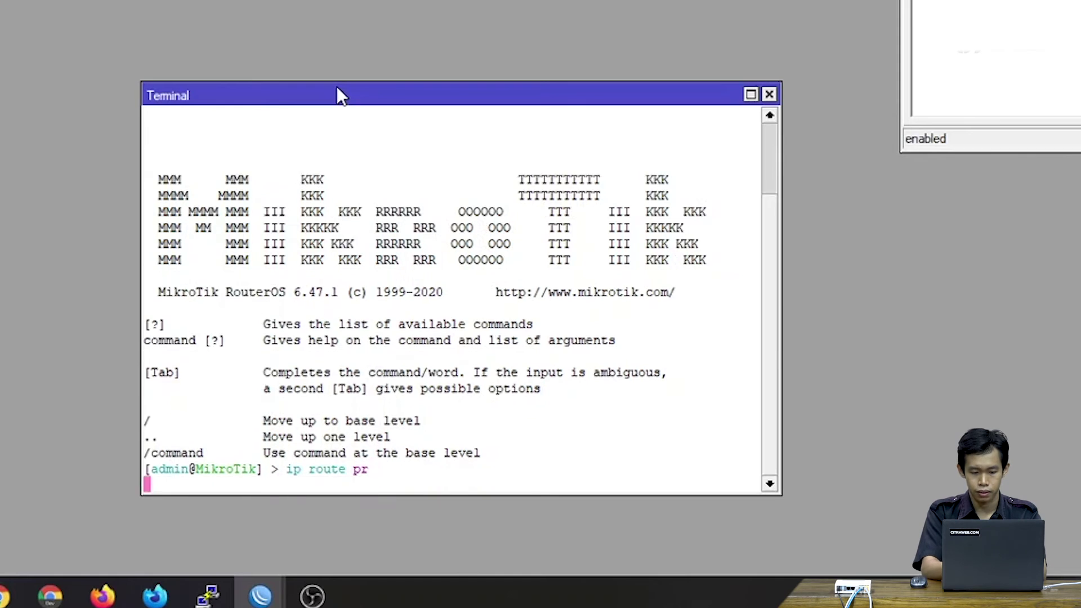
Step: Run the IP route print and examine the isp1 and isp2 comments on the default routes
key(Return)
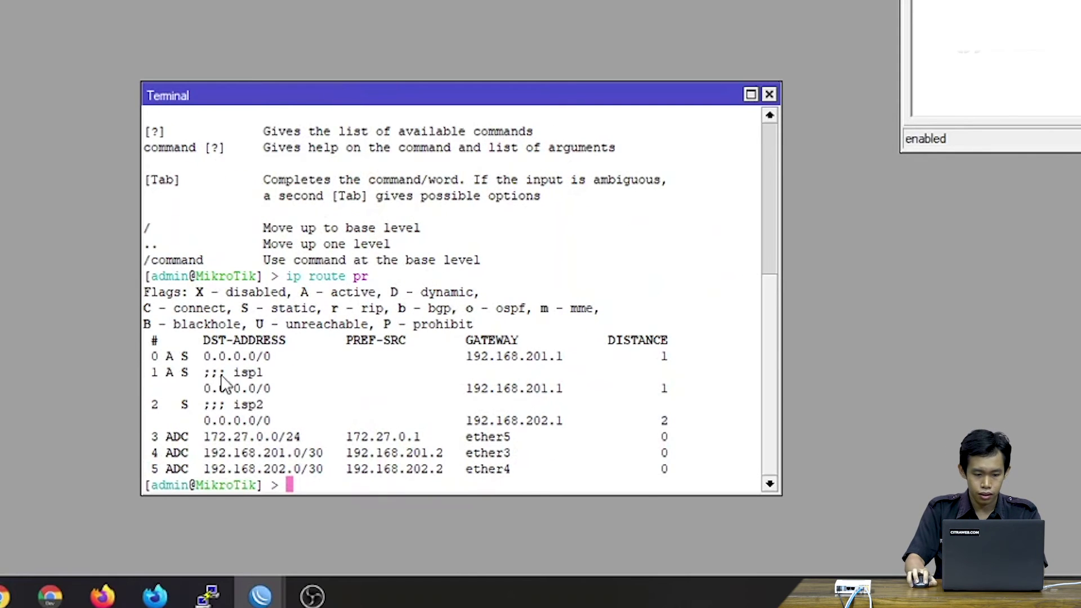
drag(213, 377, 264, 373)
drag(212, 405, 264, 407)
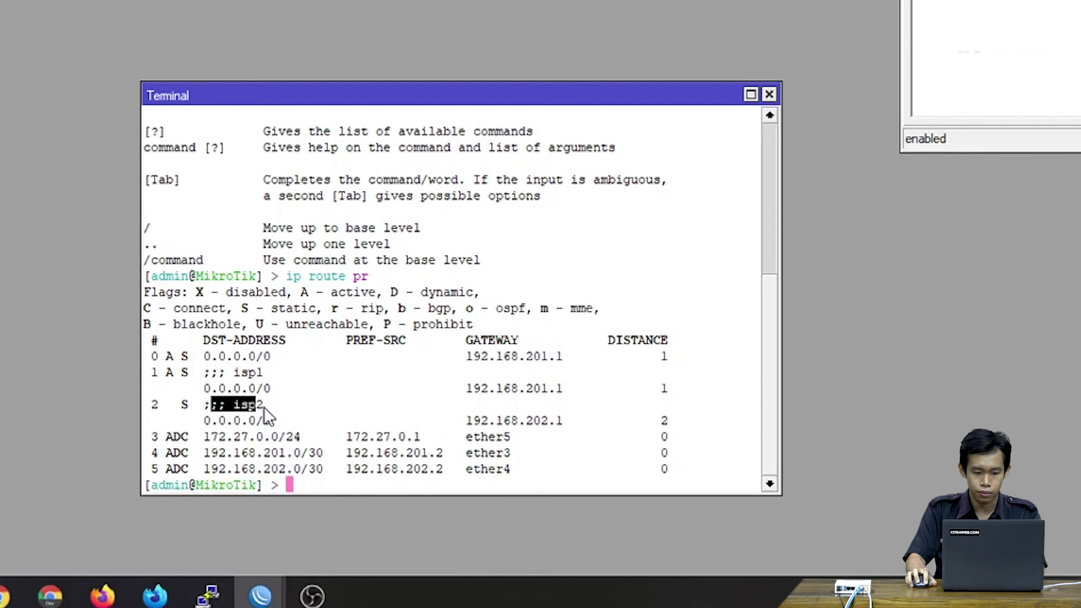
click(316, 404)
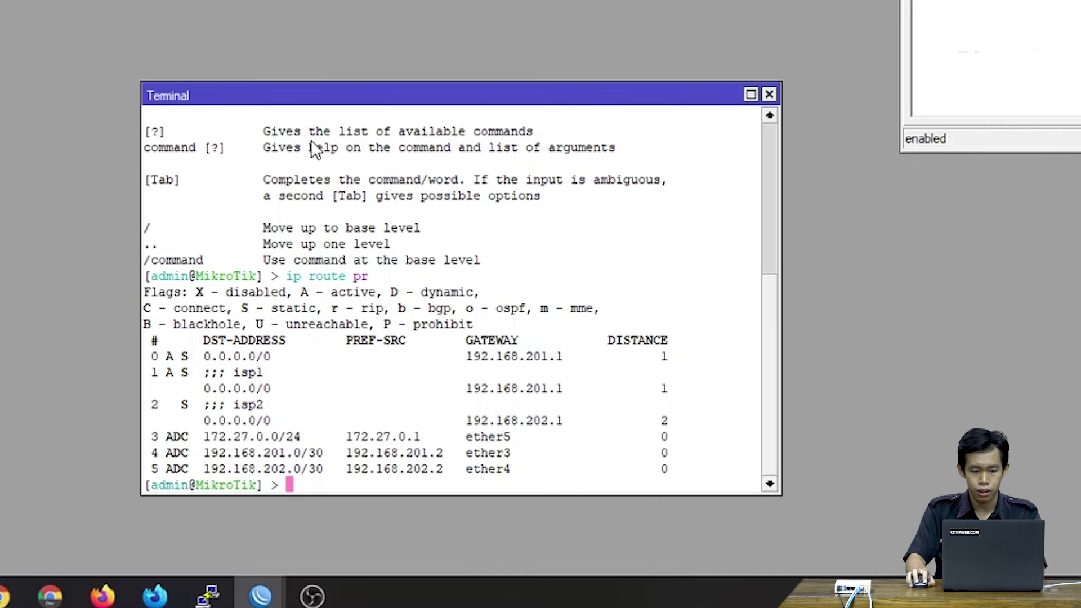
Step: Place the terminal beneath the New Netwatch Host dialog and open the IP route list beside them
drag(324, 83, 586, 100)
drag(550, 231, 905, 273)
click(38, 194)
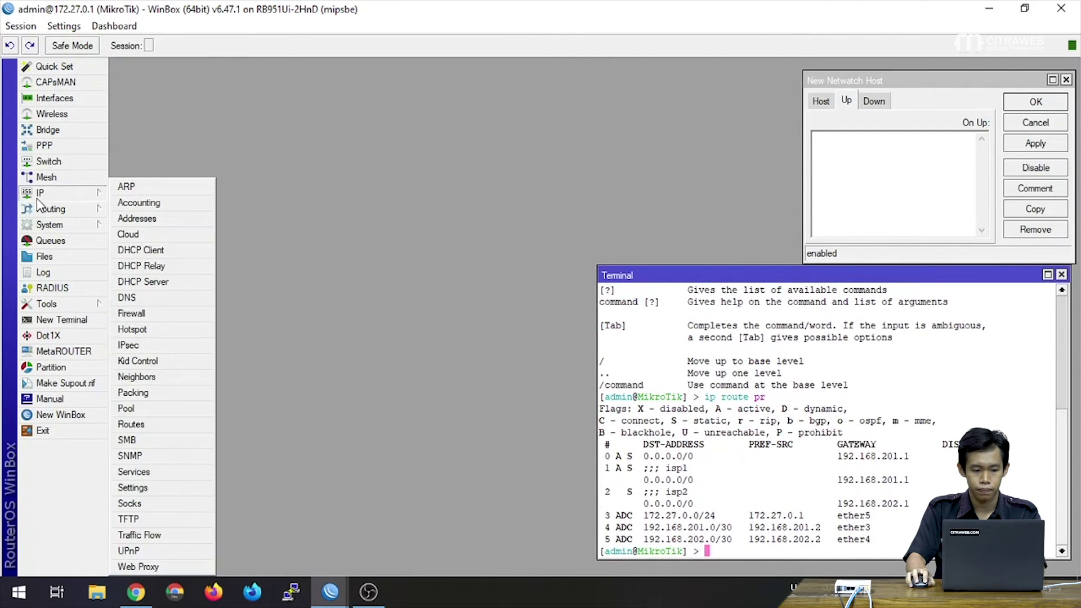
click(138, 424)
Step: Run /ip route set [find comment="isp1"] disabled=yes in the terminal, keeping the isp1 route selected in the route list
click(664, 313)
text(/)
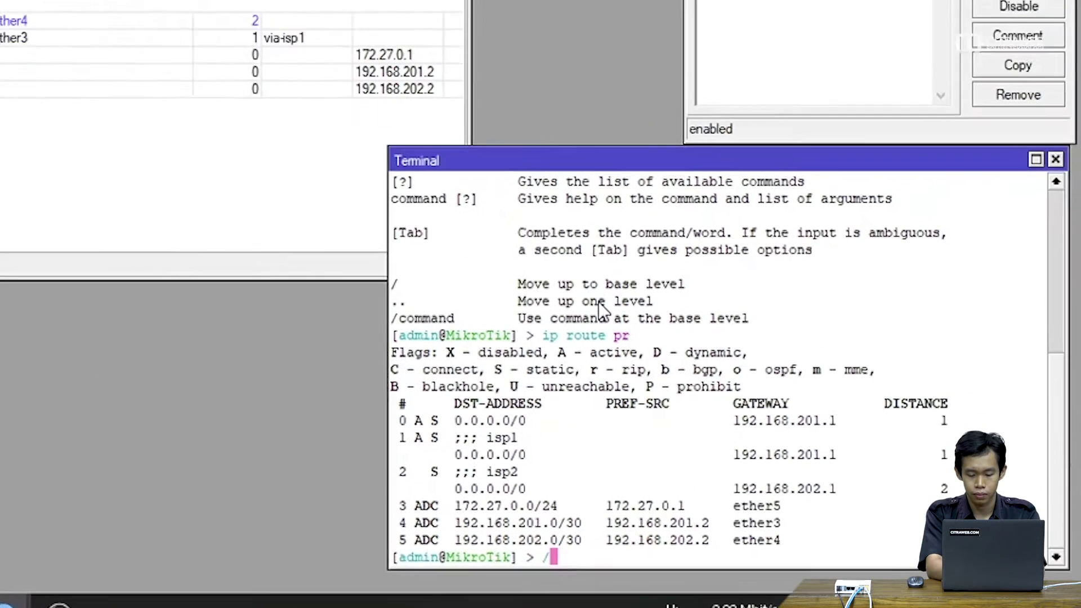
text(ip route set [)
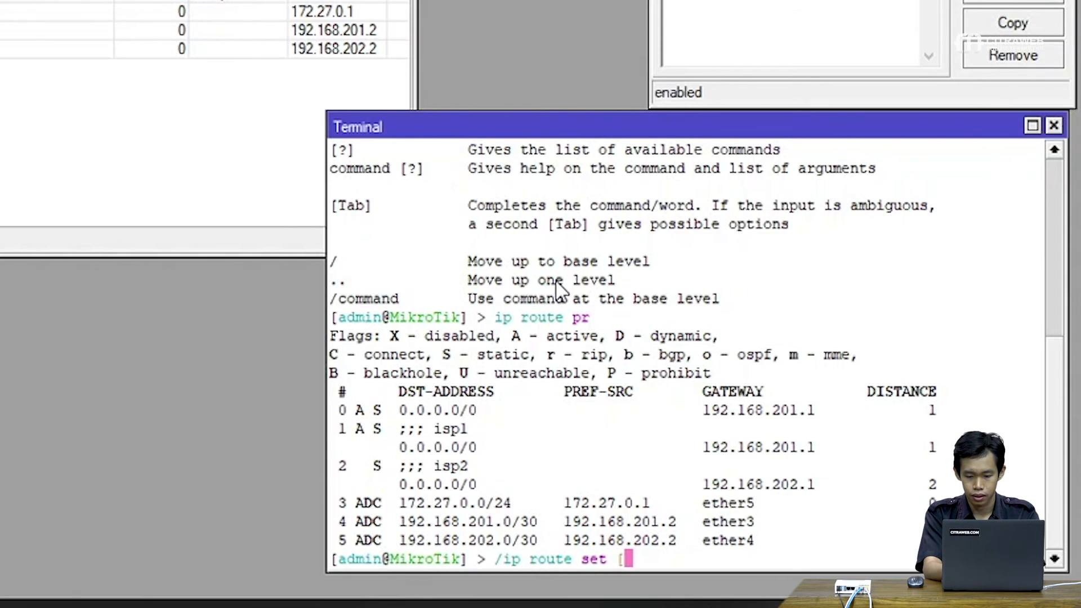
text(find c)
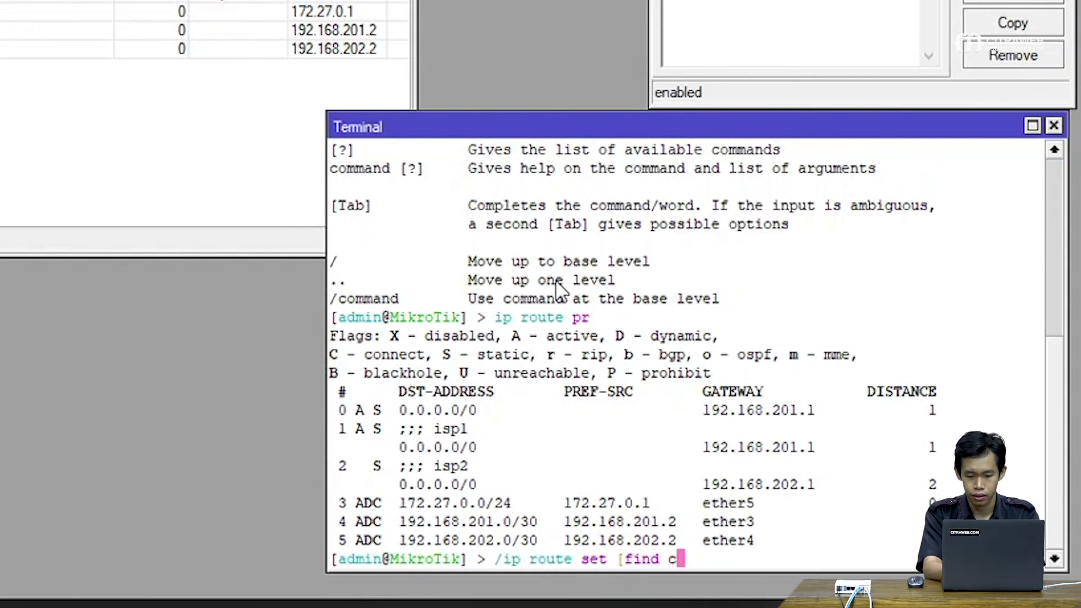
text(omment=)
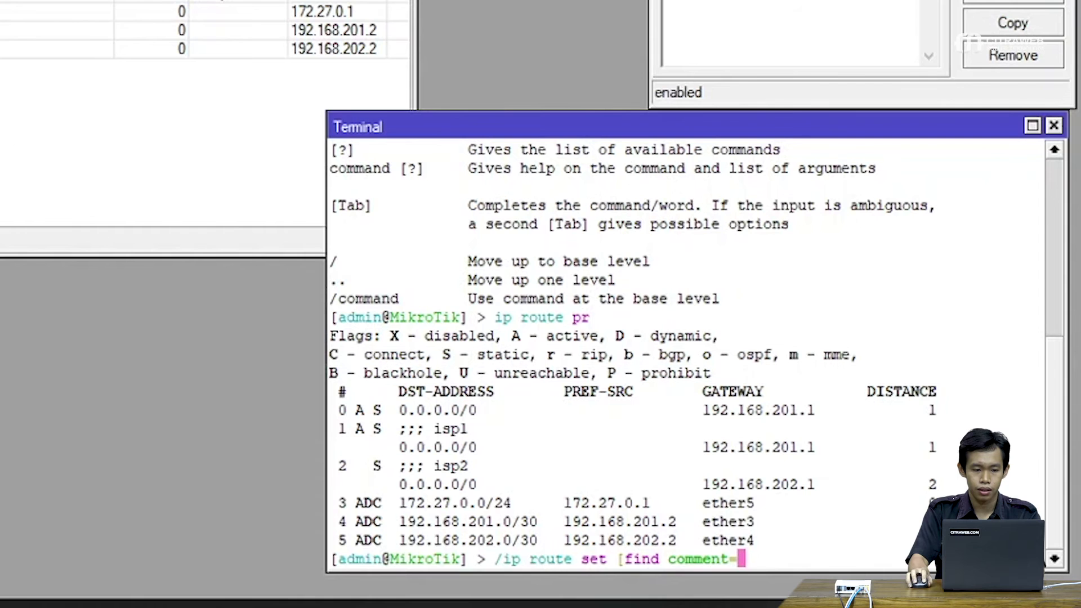
click(186, 154)
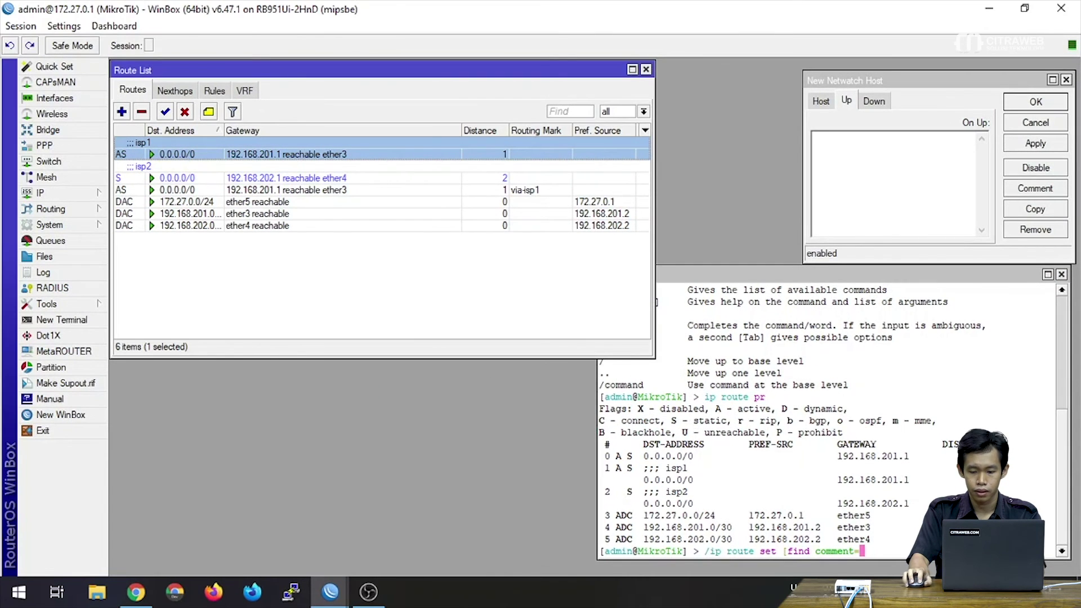
click(876, 548)
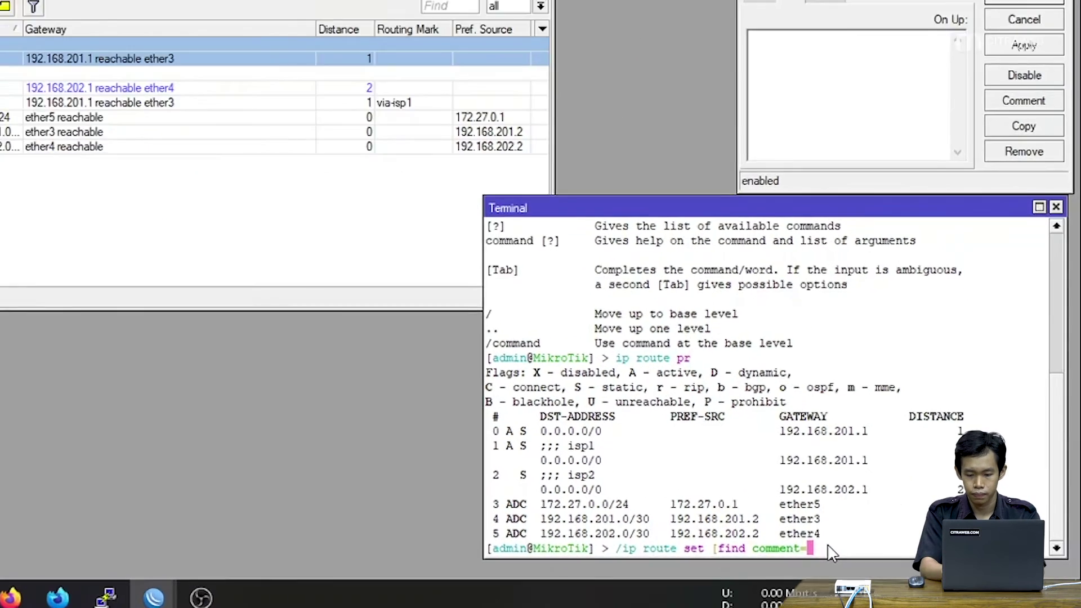
text("isp1"] )
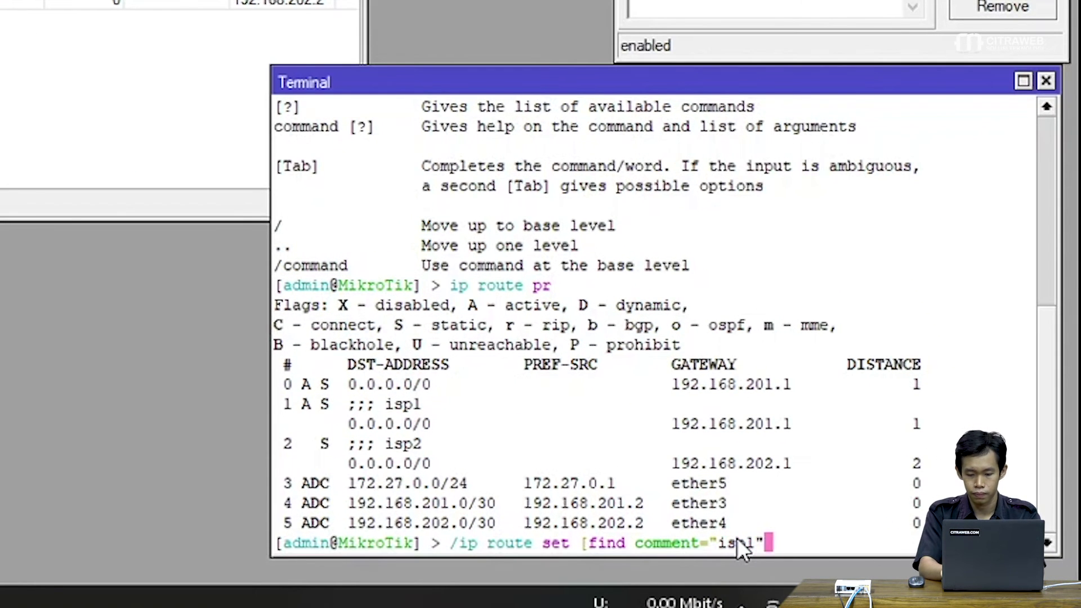
text(disabled=)
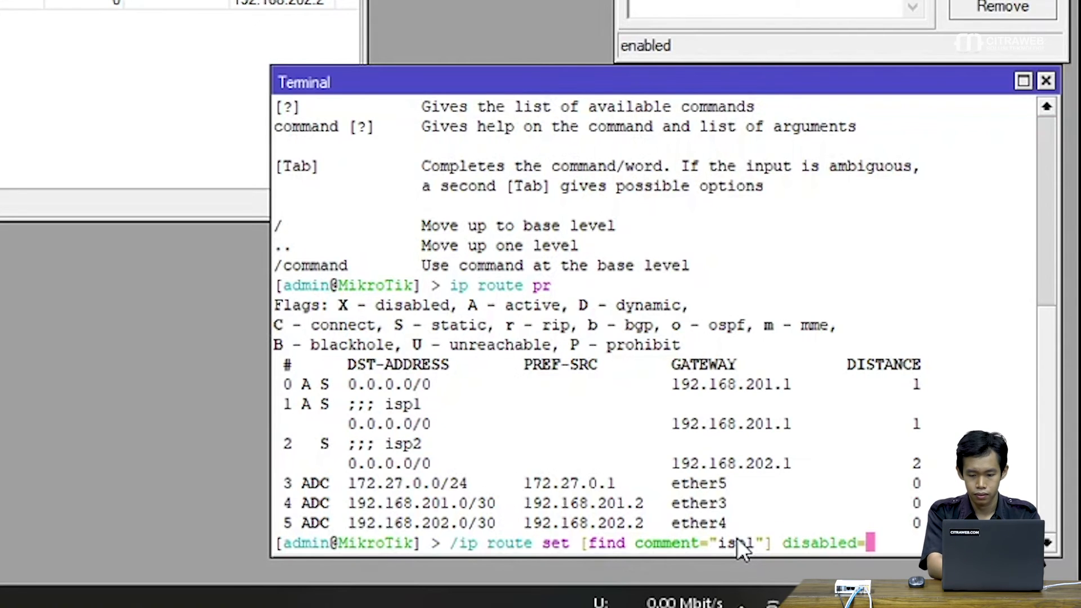
text(yes)
key(Return)
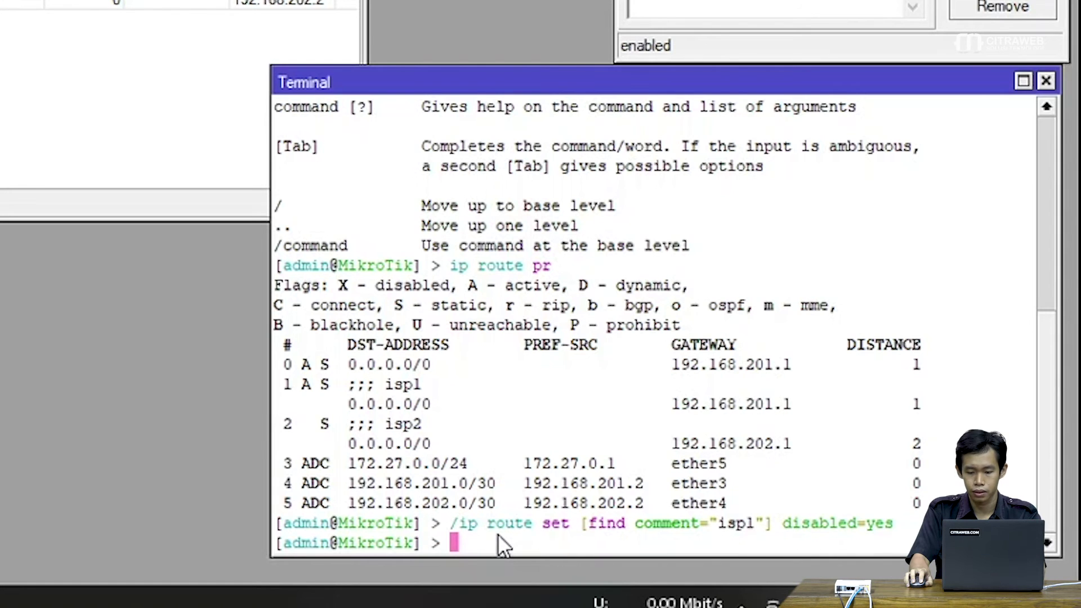
Step: Copy the executed isp1 disable command from the terminal into the Netwatch host's On Down script
drag(459, 518, 731, 516)
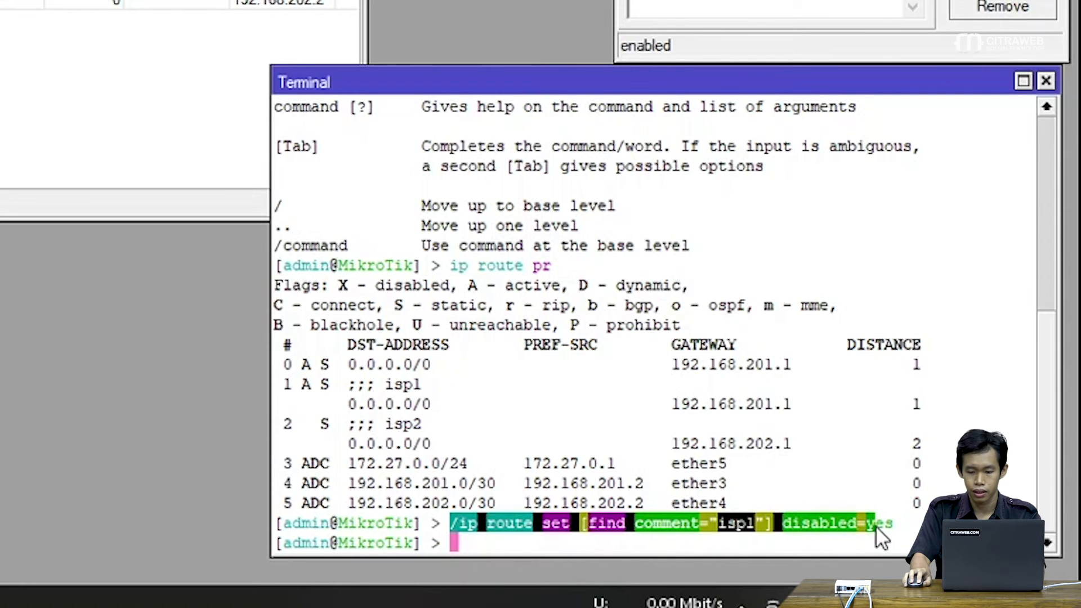
drag(888, 522, 897, 527)
key(ctrl+c)
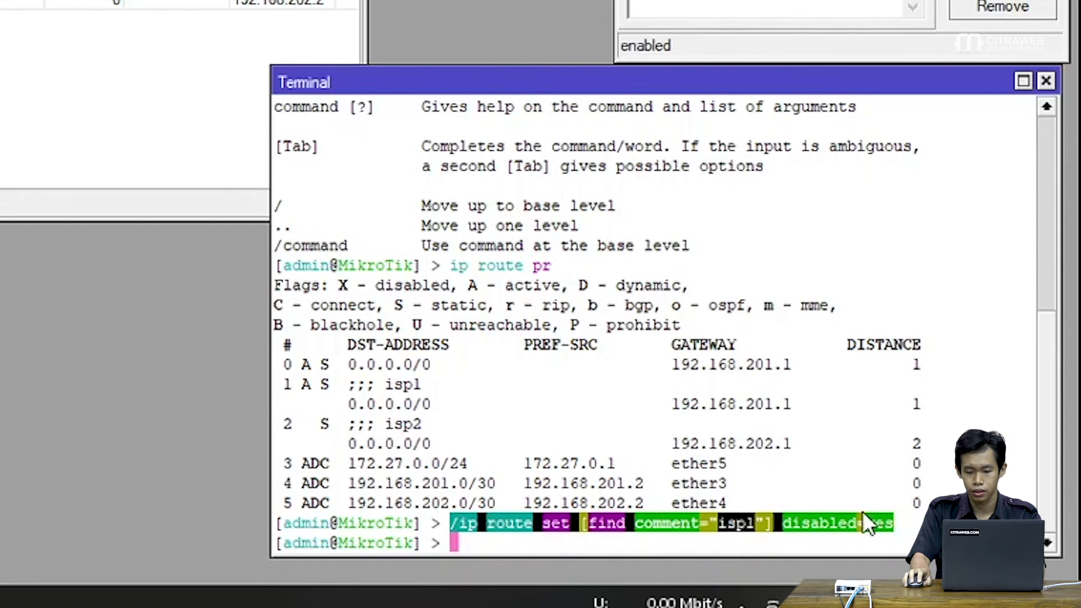
right_click(846, 521)
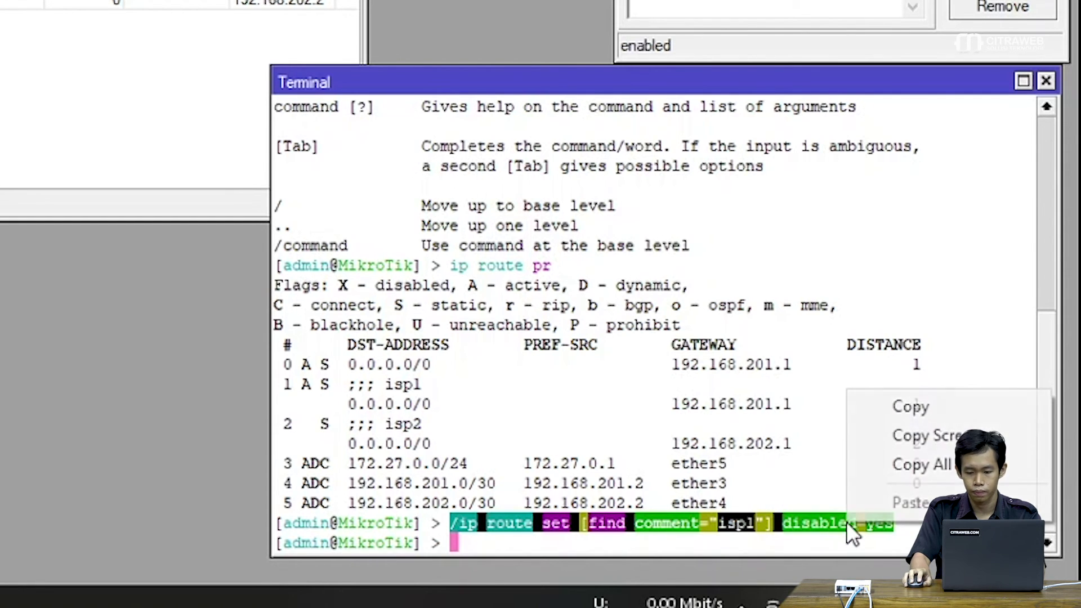
click(876, 406)
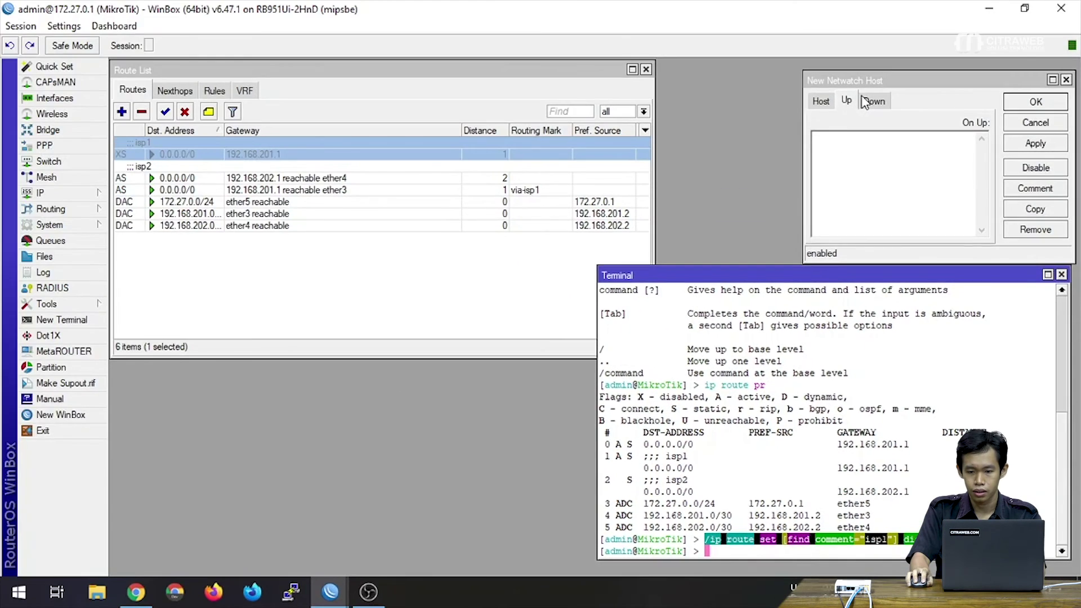
click(729, 0)
click(872, 104)
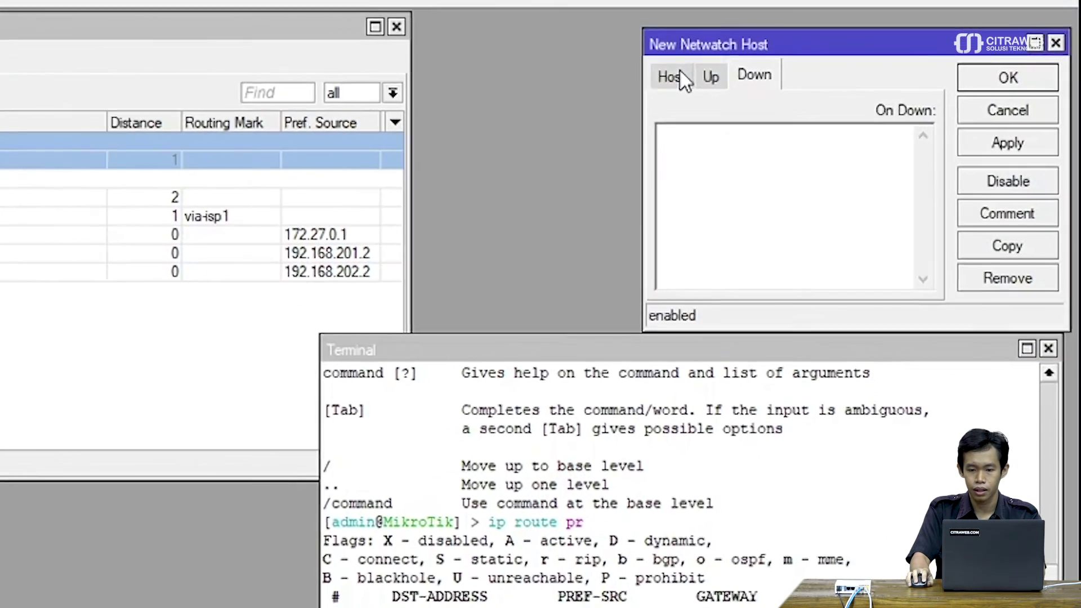
click(821, 102)
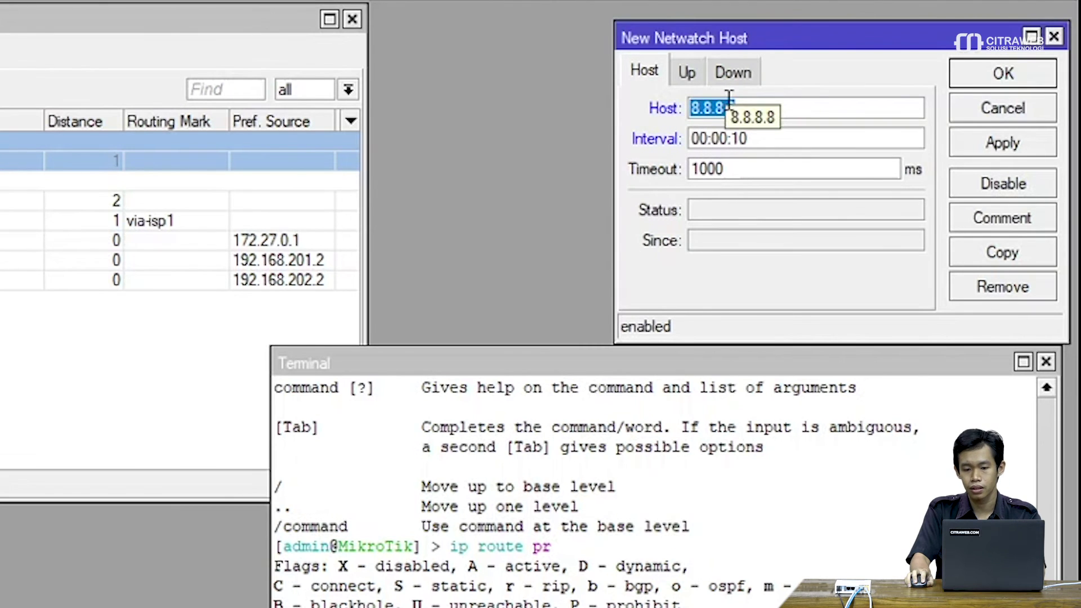
click(723, 73)
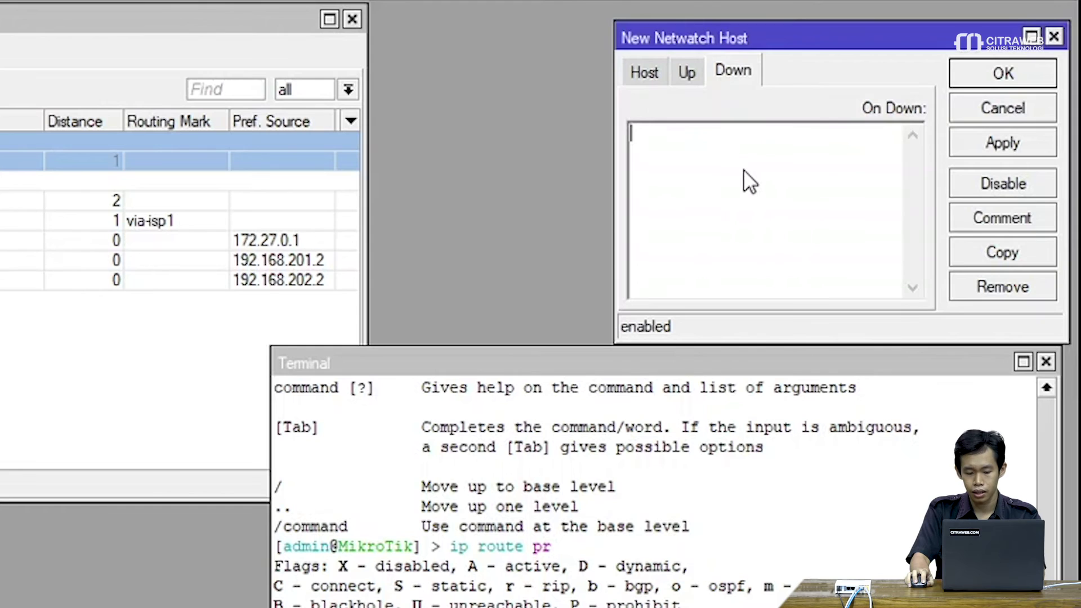
key(ctrl+v)
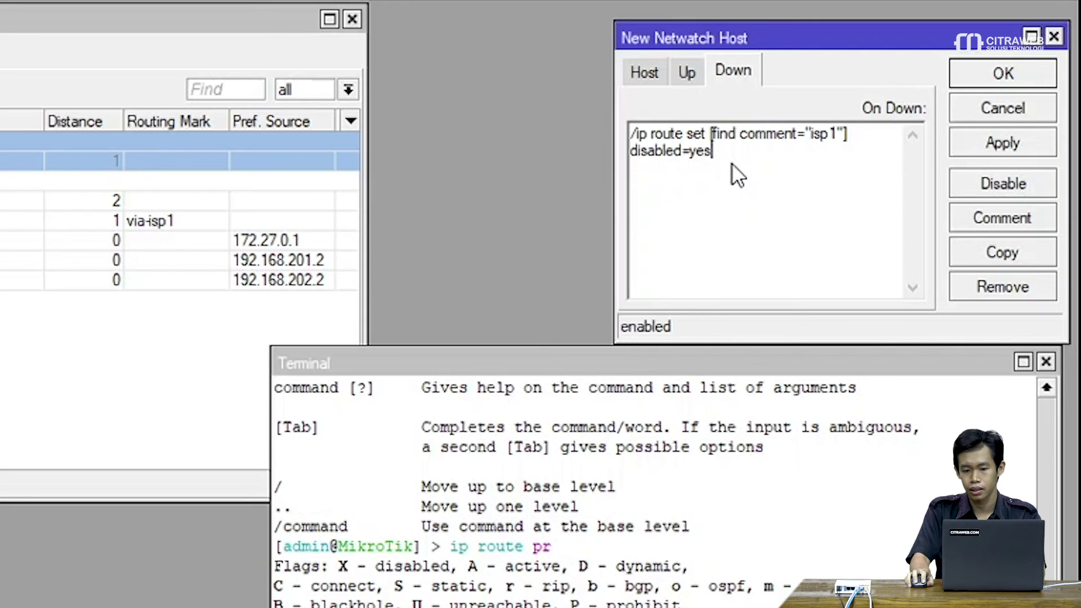
Step: Fill the host's On Up script with the same isp1 route command but disabled=no, and apply the Netwatch host
click(682, 72)
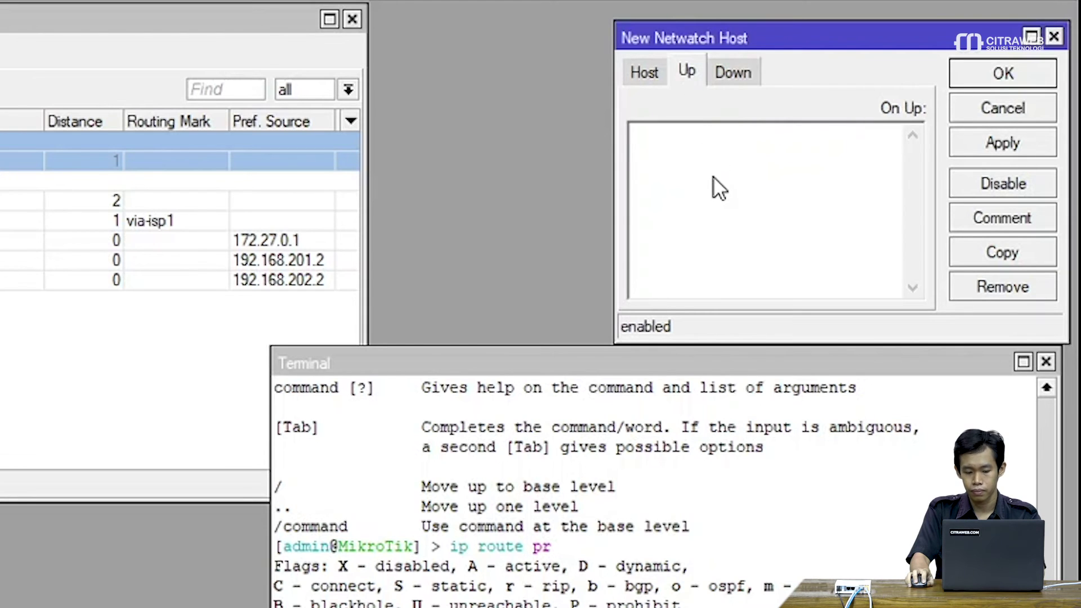
key(ctrl+v)
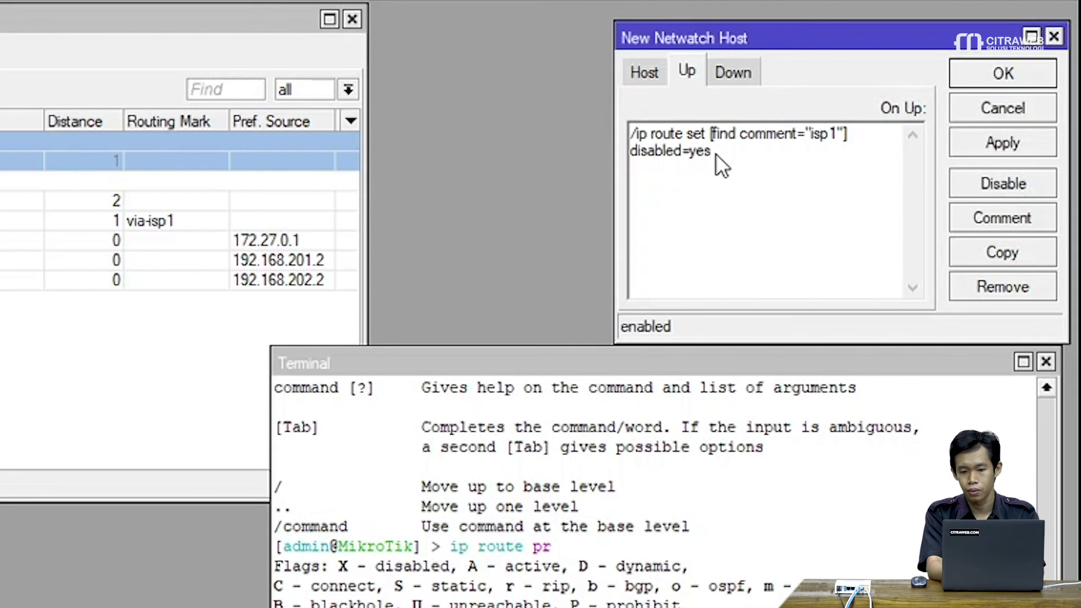
text(no)
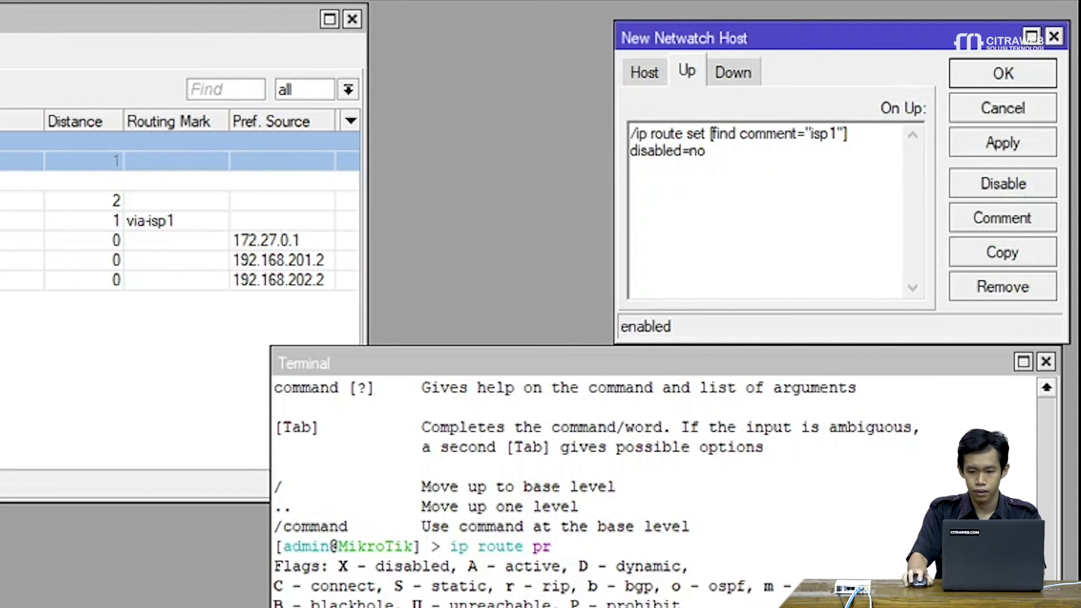
click(986, 147)
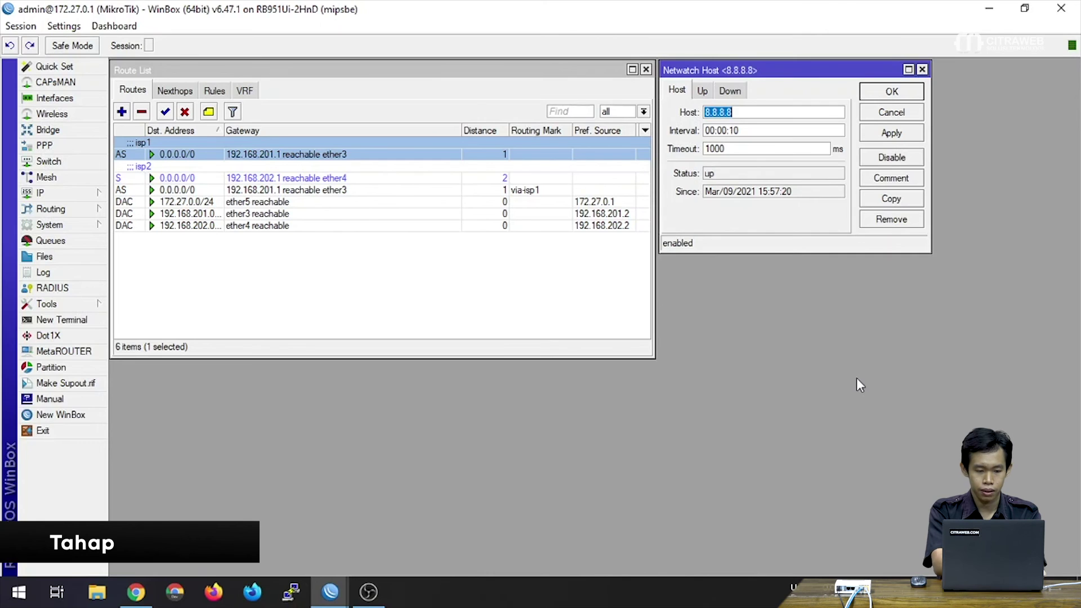
Step: Start a continuous ping with ping citraweb.com -t in a Windows command prompt
key(super+r)
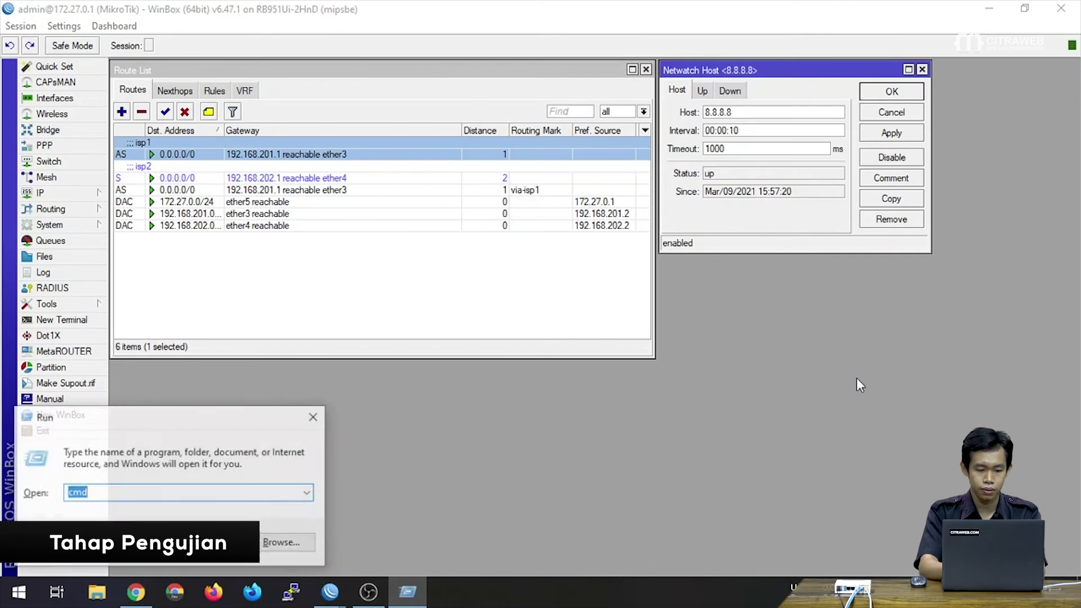
key(Return)
text(ping citraweb.co)
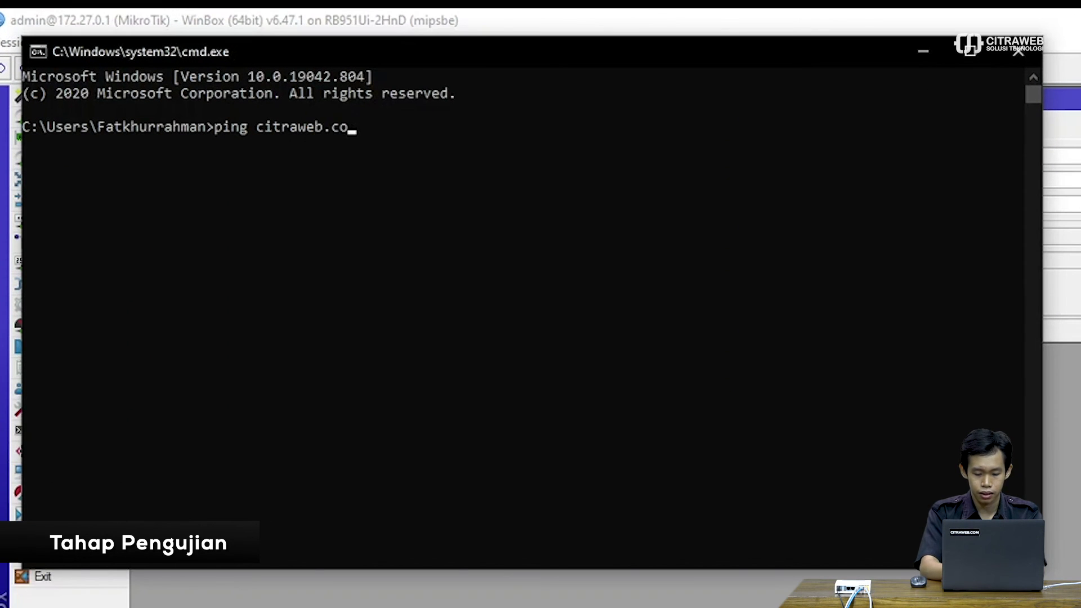
text(m -t)
key(Return)
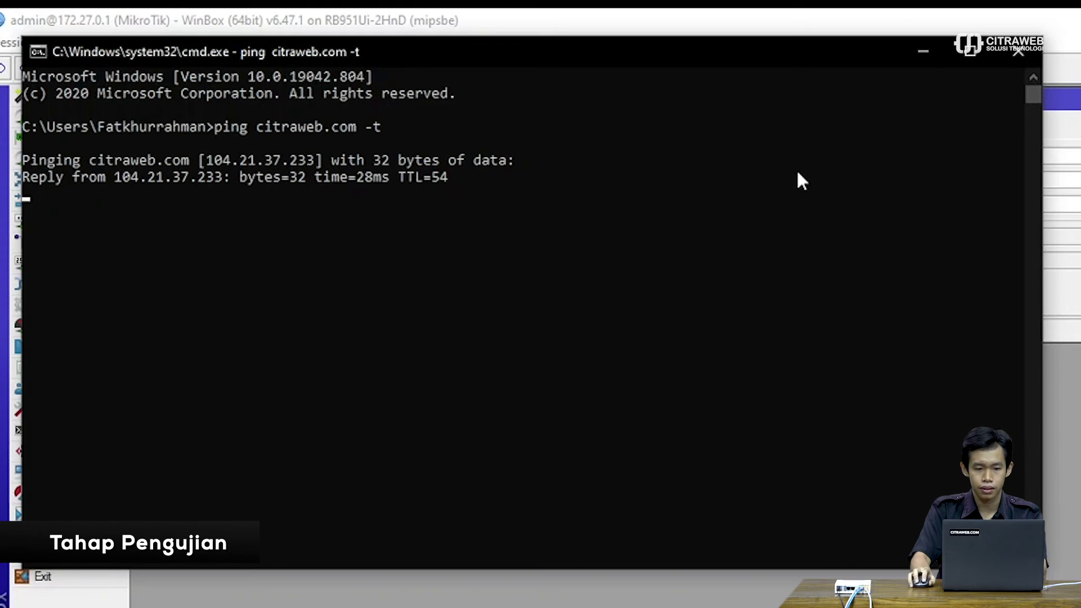
Step: Place the ping window below the route entries and Netwatch status, and watch all three during the ISP 1 failover test
drag(539, 55, 740, 345)
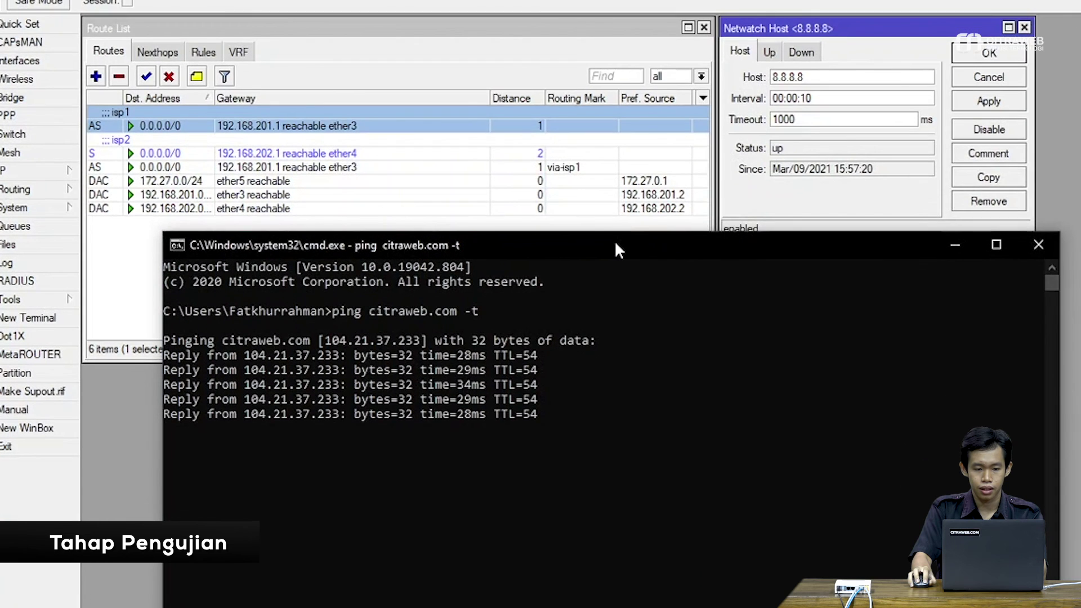
drag(615, 243, 622, 232)
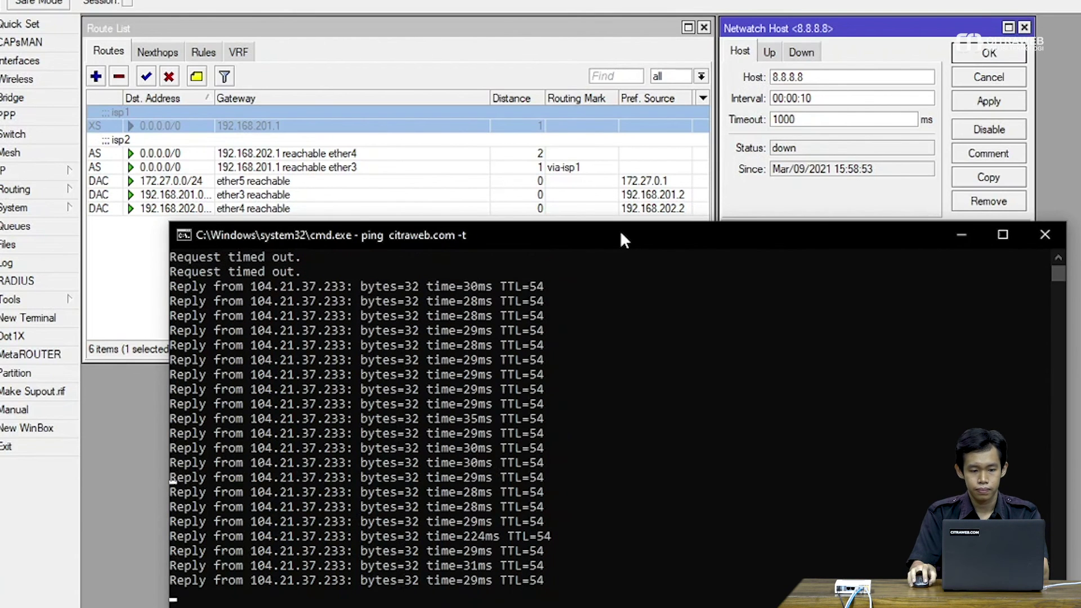
drag(621, 233, 652, 228)
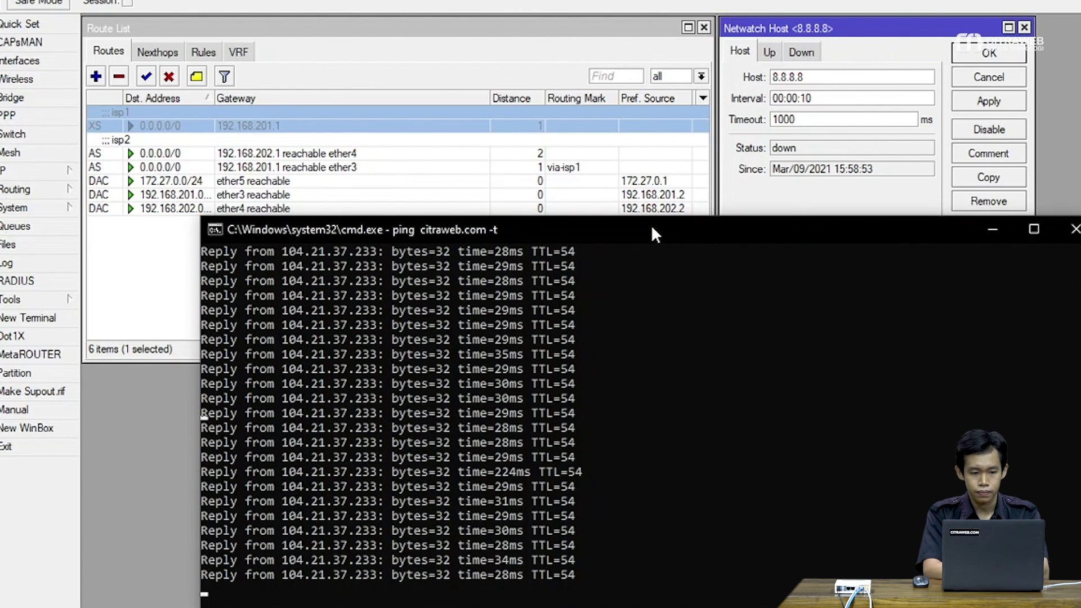